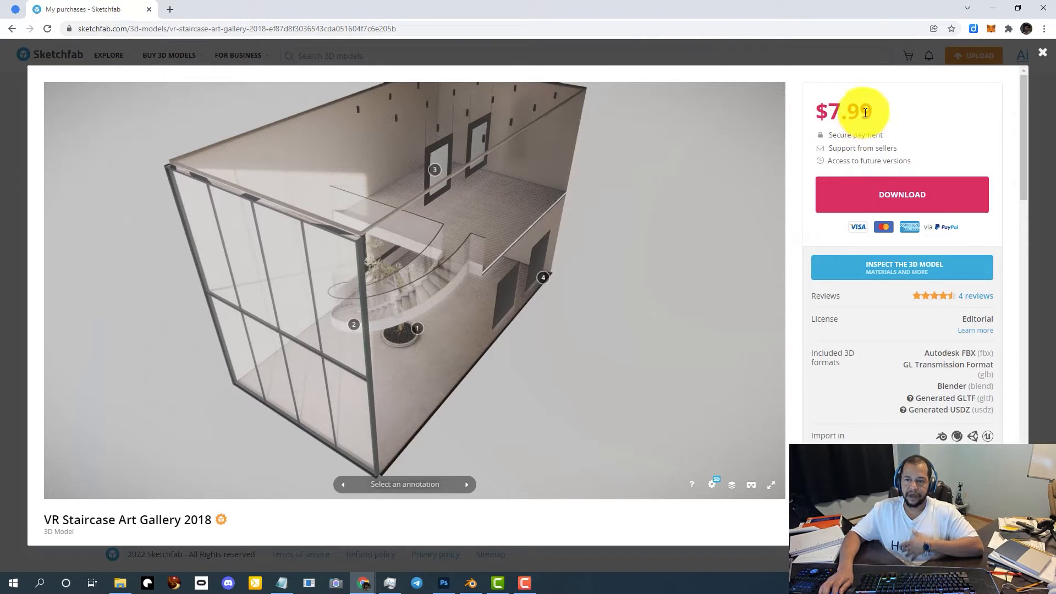
Examine the price of the VR Staircase Art Gallery 2018 model and inspect its 3D preview from several sides.
left_click_drag(874, 113, 815, 112)
left_click(929, 138)
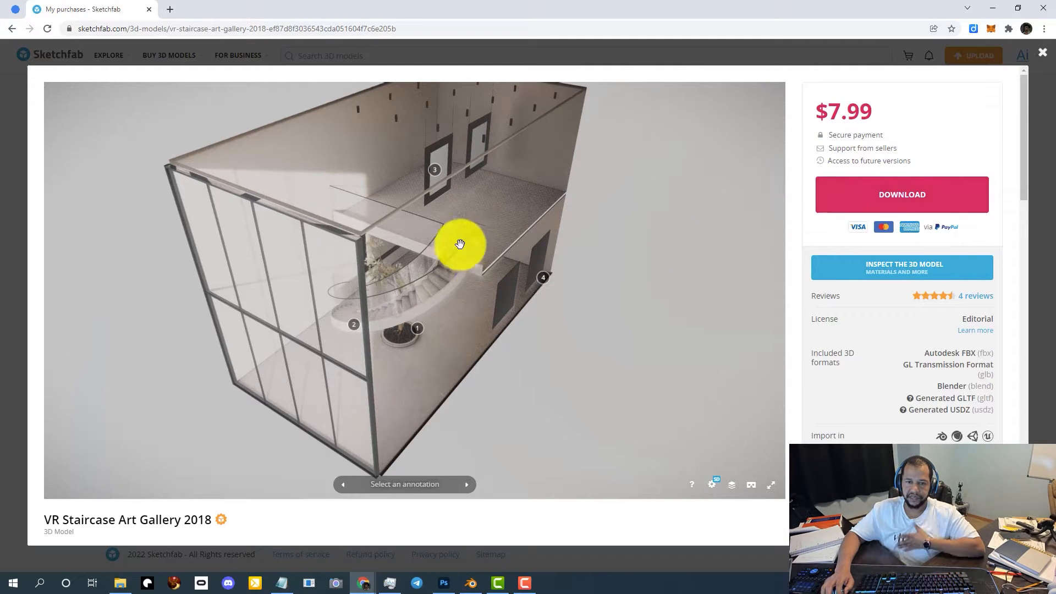
mouse_move(489, 185)
left_mouse_down()
mouse_move(479, 196)
mouse_move(438, 165)
mouse_move(372, 181)
mouse_move(345, 176)
mouse_move(351, 170)
mouse_move(391, 261)
mouse_move(372, 229)
mouse_move(288, 245)
mouse_move(490, 189)
mouse_move(446, 212)
mouse_move(418, 209)
mouse_move(444, 191)
mouse_move(537, 193)
mouse_move(549, 215)
mouse_move(610, 194)
left_mouse_up()
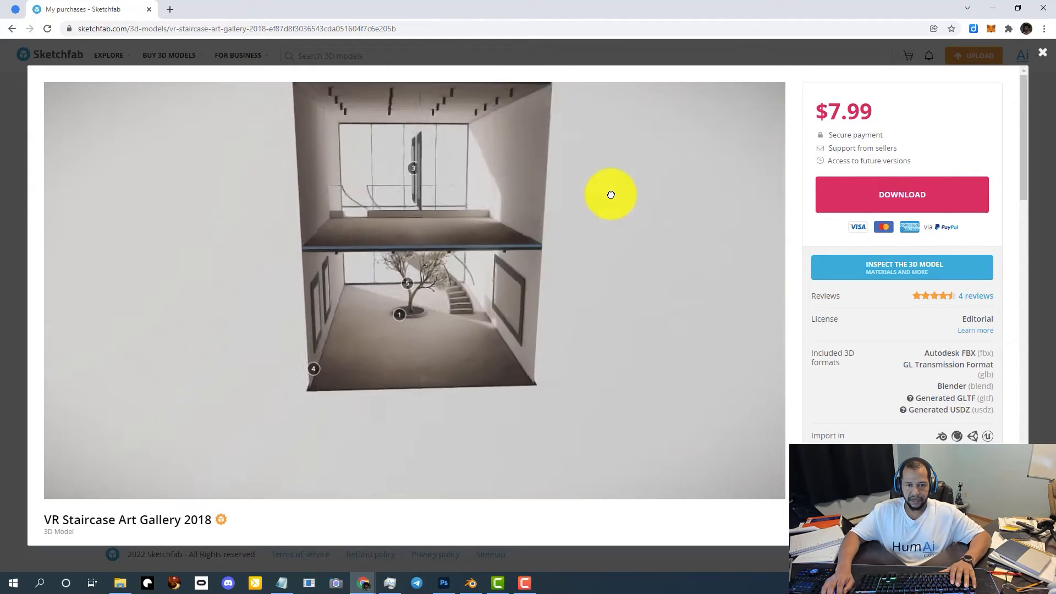
mouse_move(527, 187)
left_mouse_down()
mouse_move(455, 213)
mouse_move(405, 322)
left_mouse_up()
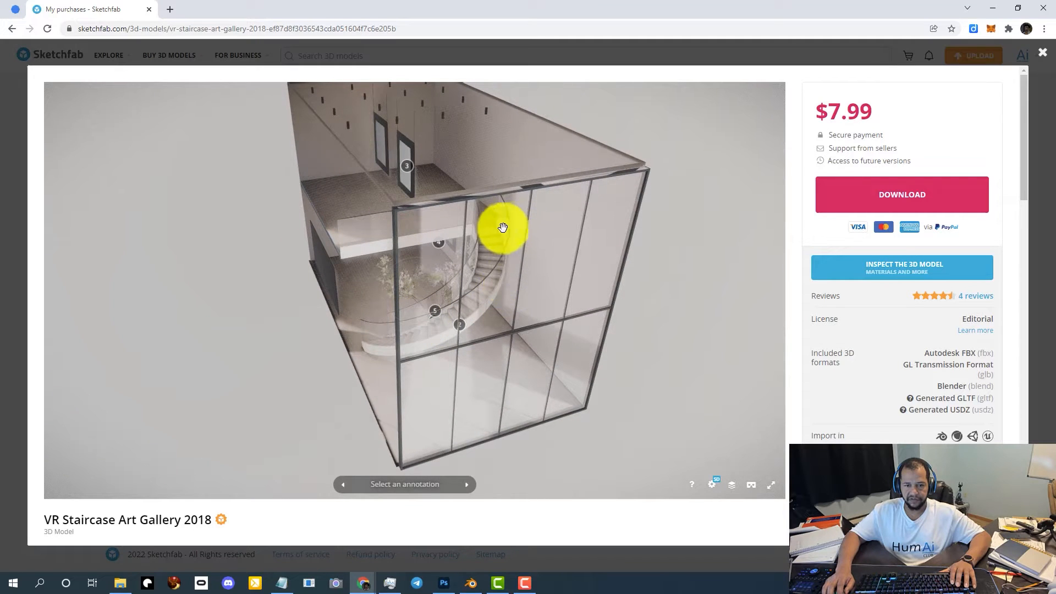
mouse_move(497, 188)
left_mouse_down()
mouse_move(431, 162)
mouse_move(282, 174)
mouse_move(273, 165)
mouse_move(306, 160)
mouse_move(274, 184)
mouse_move(236, 179)
mouse_move(223, 165)
left_mouse_up()
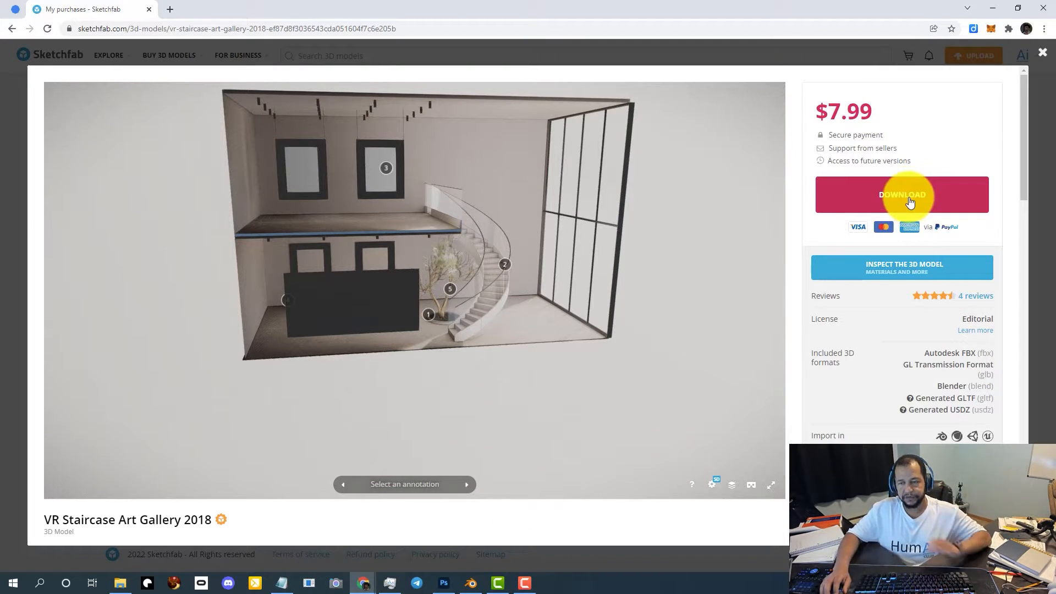
Download the model's autoconverted glTF version as vr_staircase_art_gallery_2018.zip into the VR Staircase Art Gallery folder under 6. Link Scenes on drive D.
left_click(946, 188)
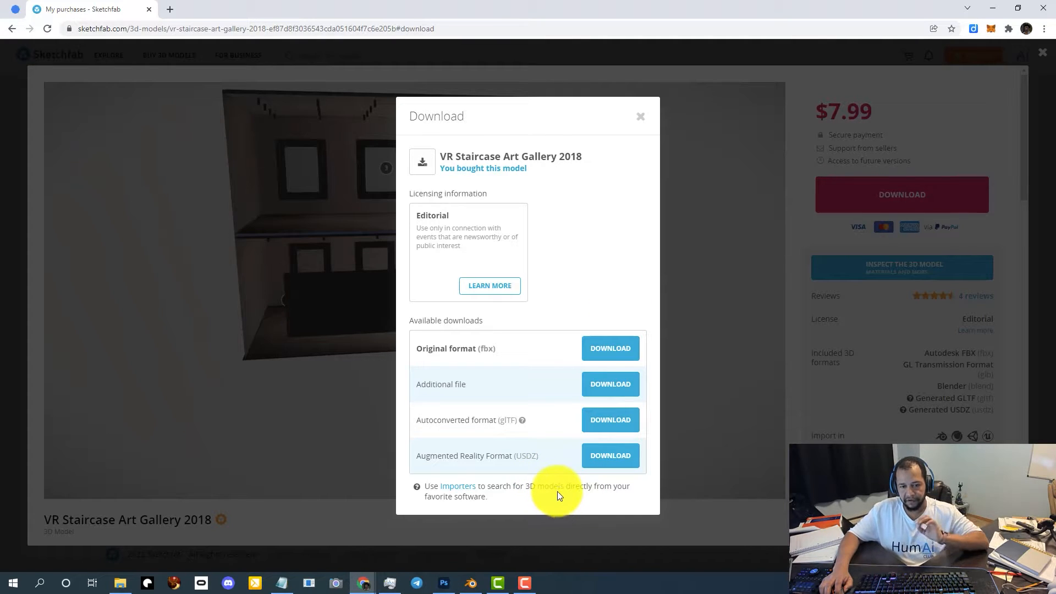
left_click(599, 415)
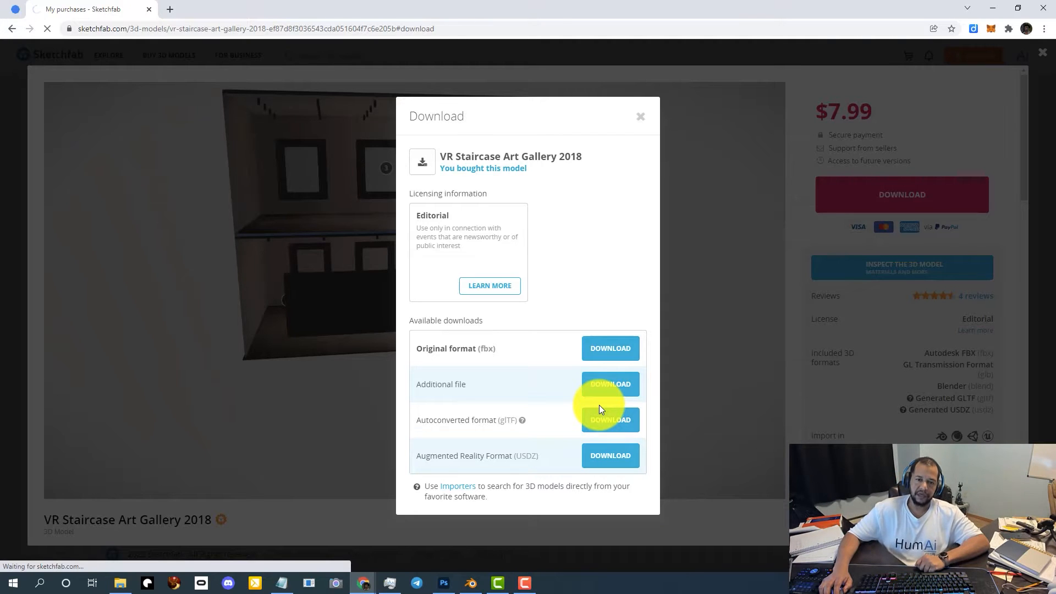
left_click(286, 289)
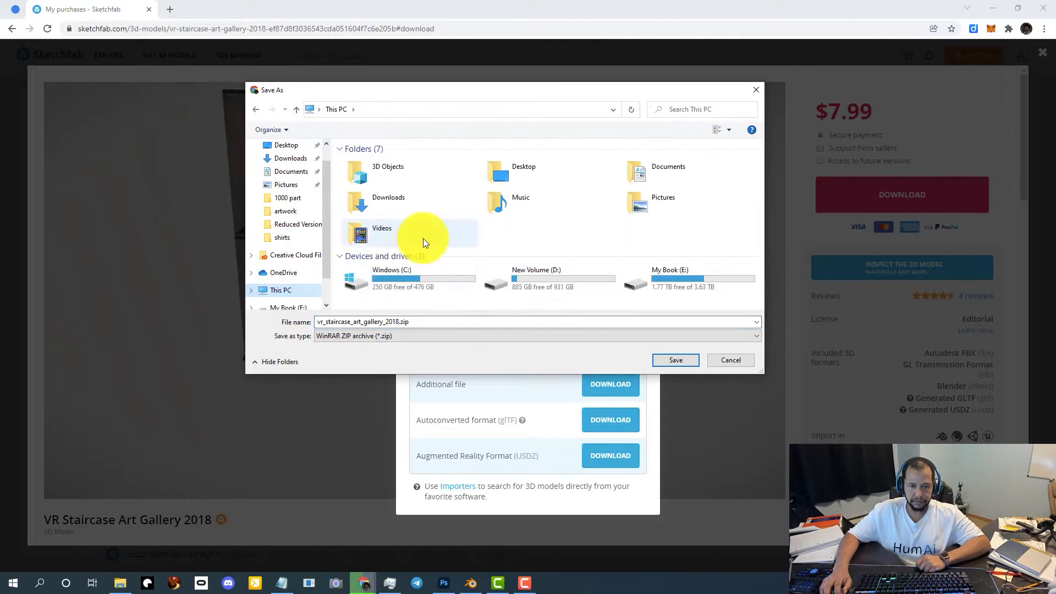
double_click(519, 265)
double_click(424, 243)
double_click(409, 165)
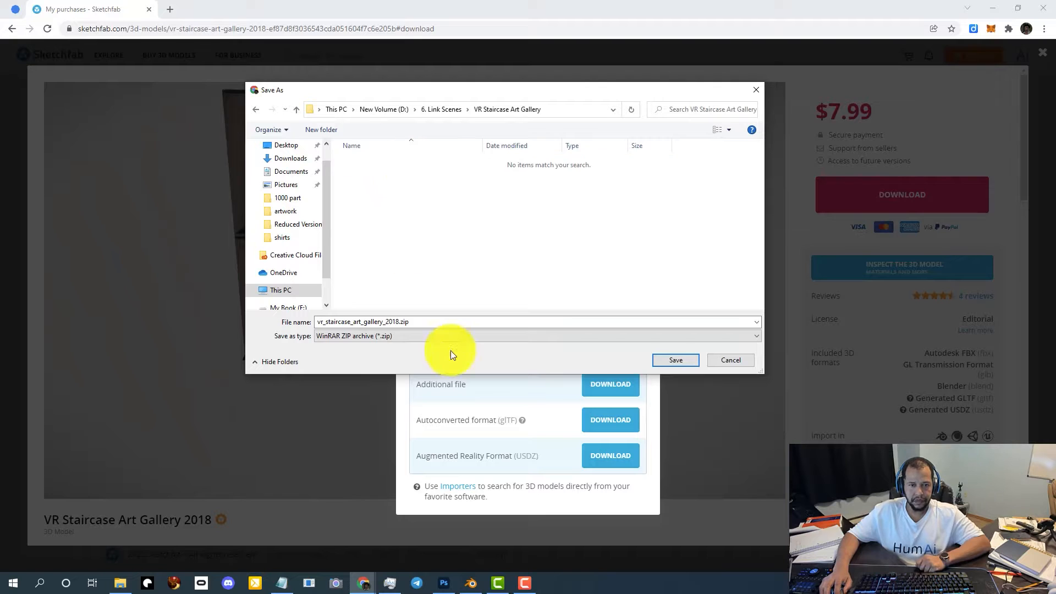
left_click(682, 361)
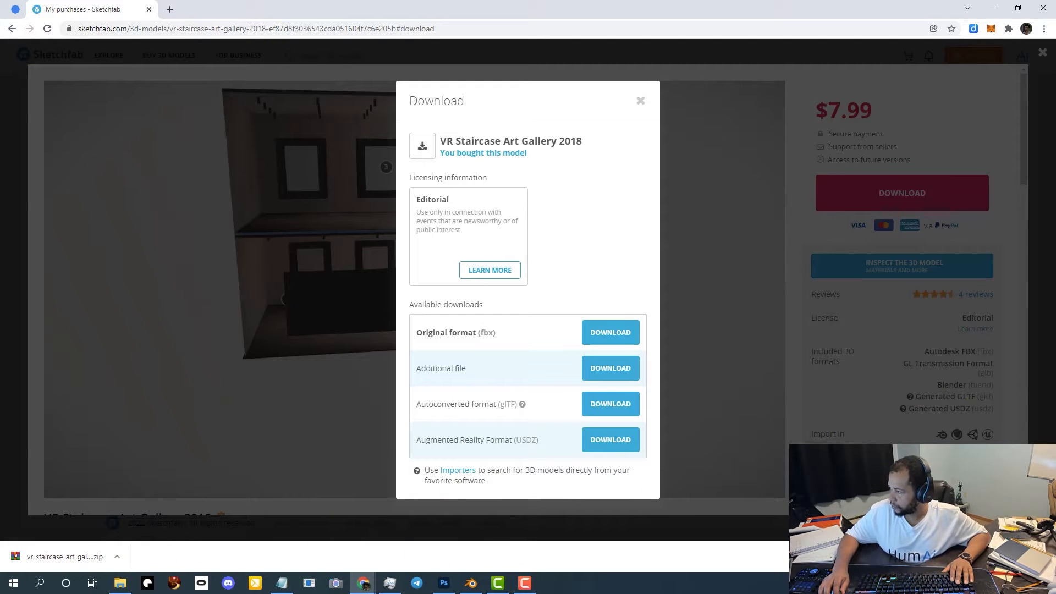
Open the downloaded zip archive and arrange it beside the VR Staircase Art Gallery folder window.
left_click(44, 556)
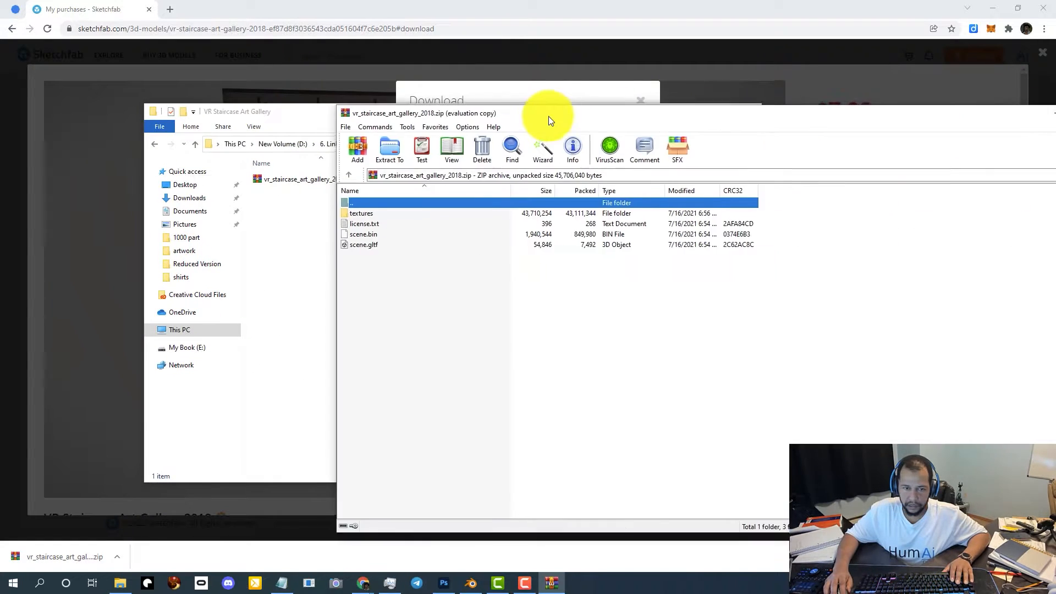
left_click_drag(547, 114, 468, 113)
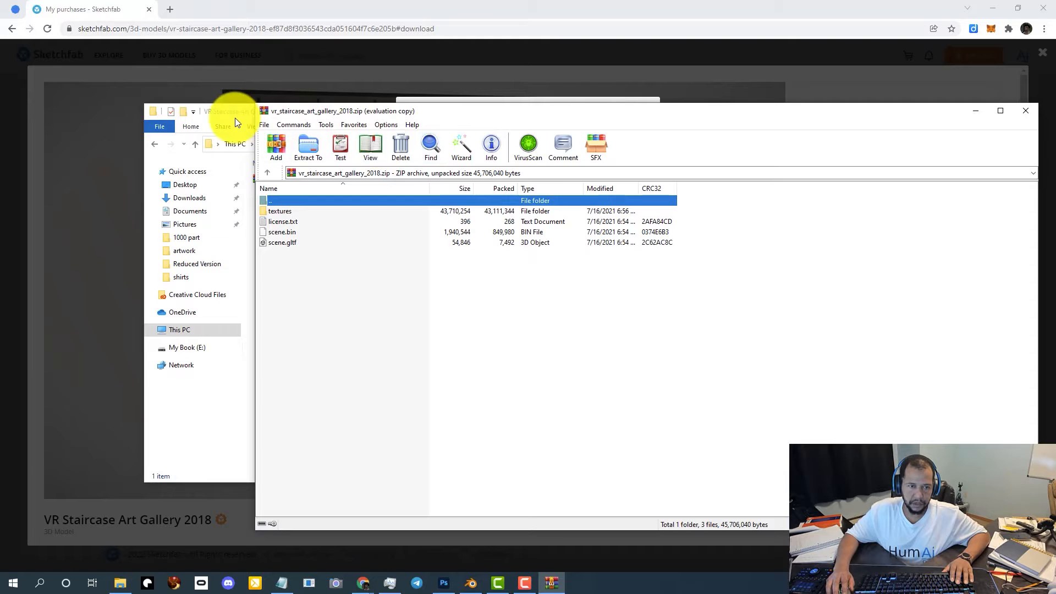
left_click_drag(235, 113, 152, 145)
left_click(448, 114)
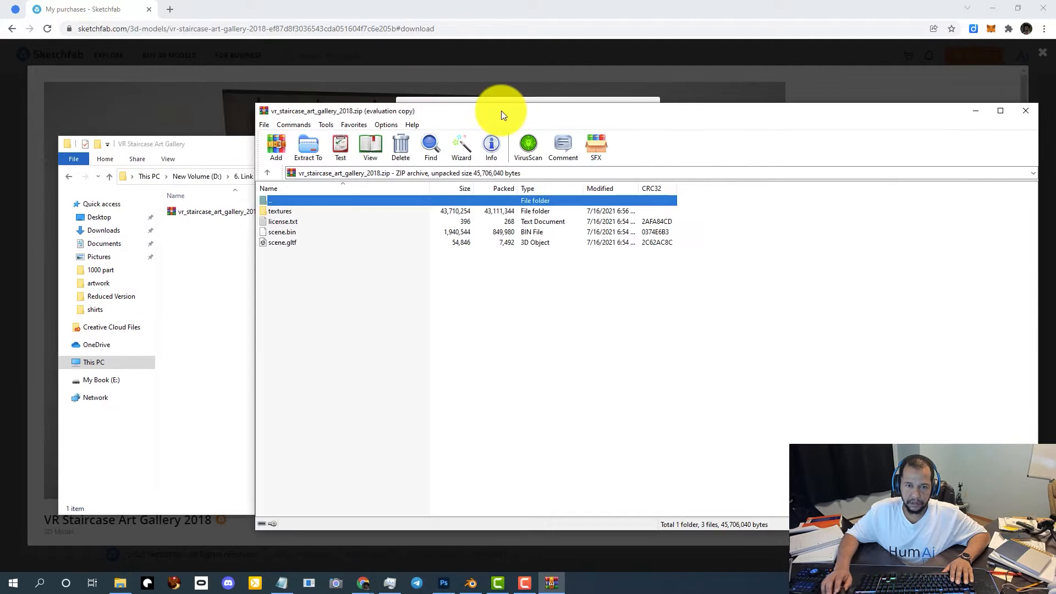
left_click_drag(284, 264, 282, 216)
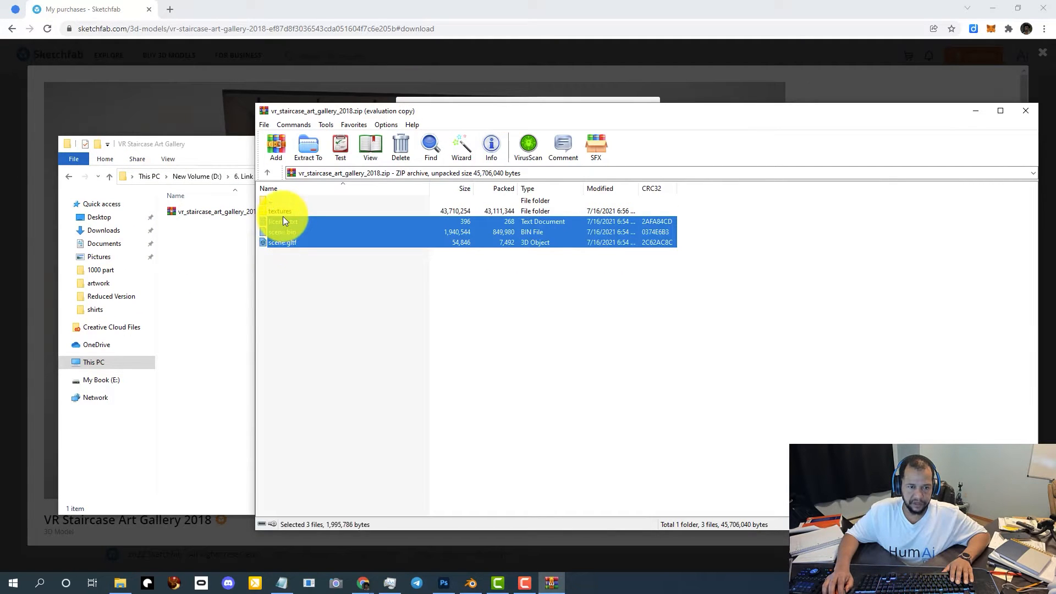
left_click(311, 293)
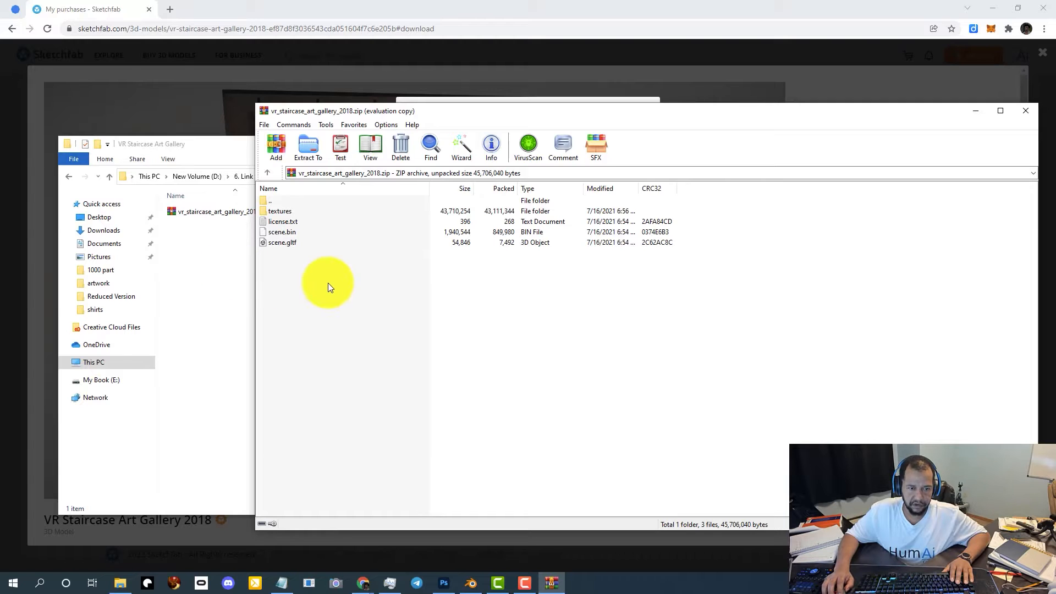
Create a folder named files inside the VR Staircase Art Gallery folder and open it.
left_click(220, 279)
left_click(96, 144)
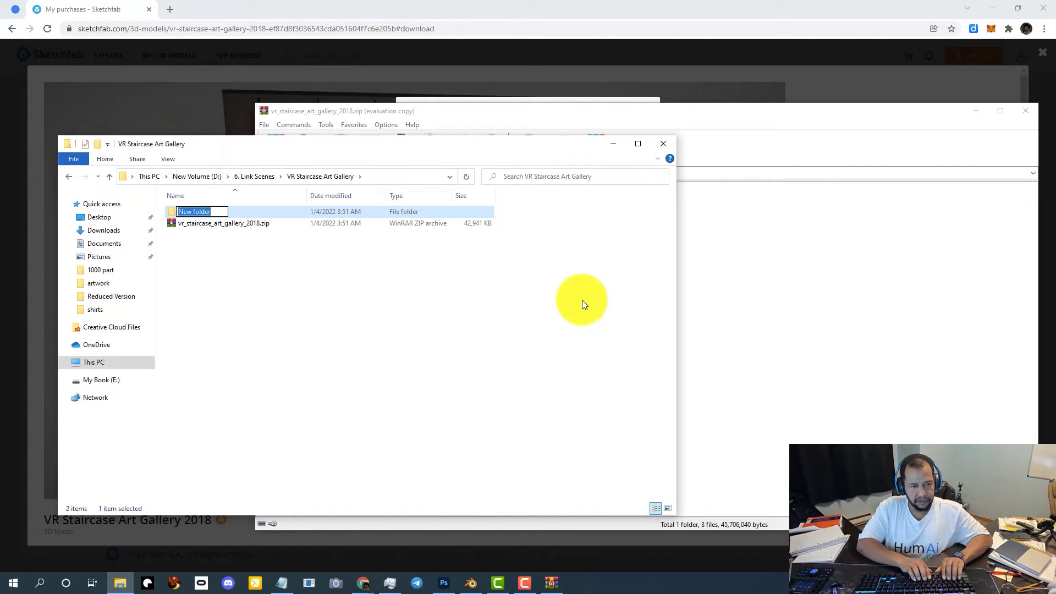
type("files")
key("Return")
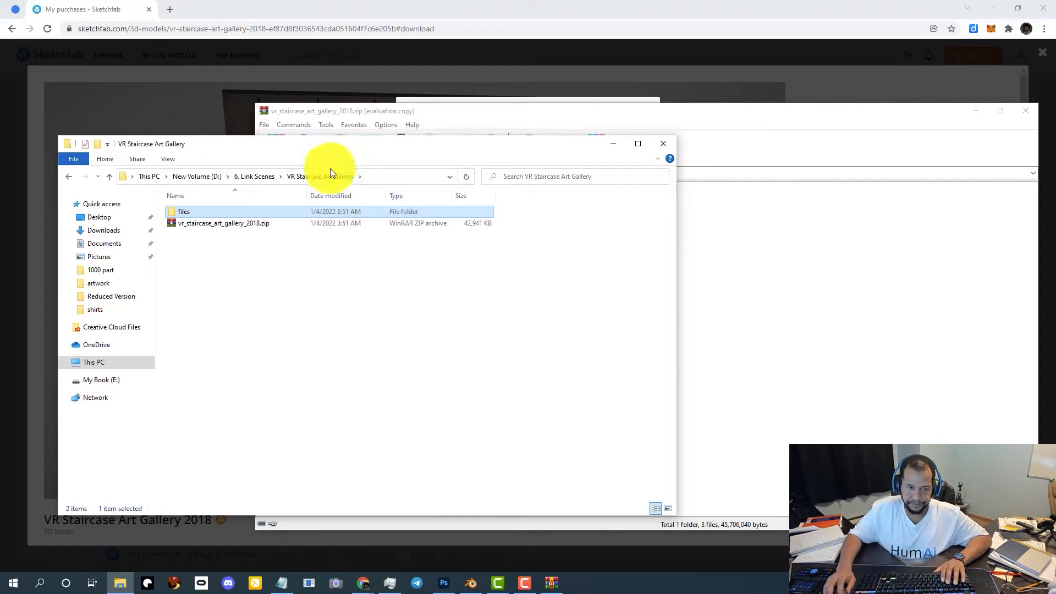
double_click(226, 212)
Extract the archive's textures folder, license.txt, scene.bin and scene.gltf into the files folder and close the archive.
key("alt+Tab")
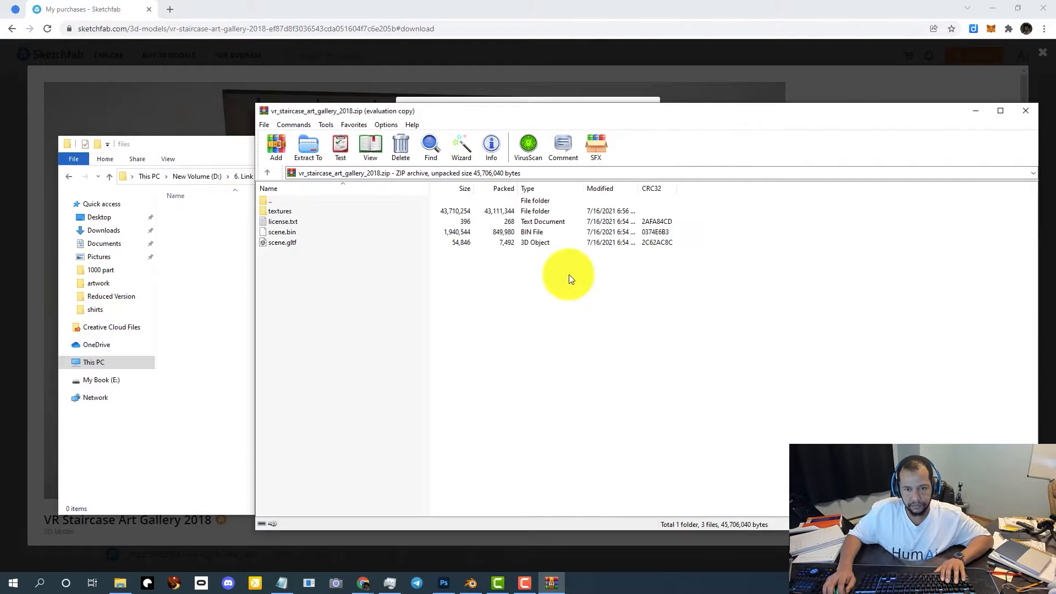
left_click_drag(350, 266, 189, 259)
left_click(459, 310)
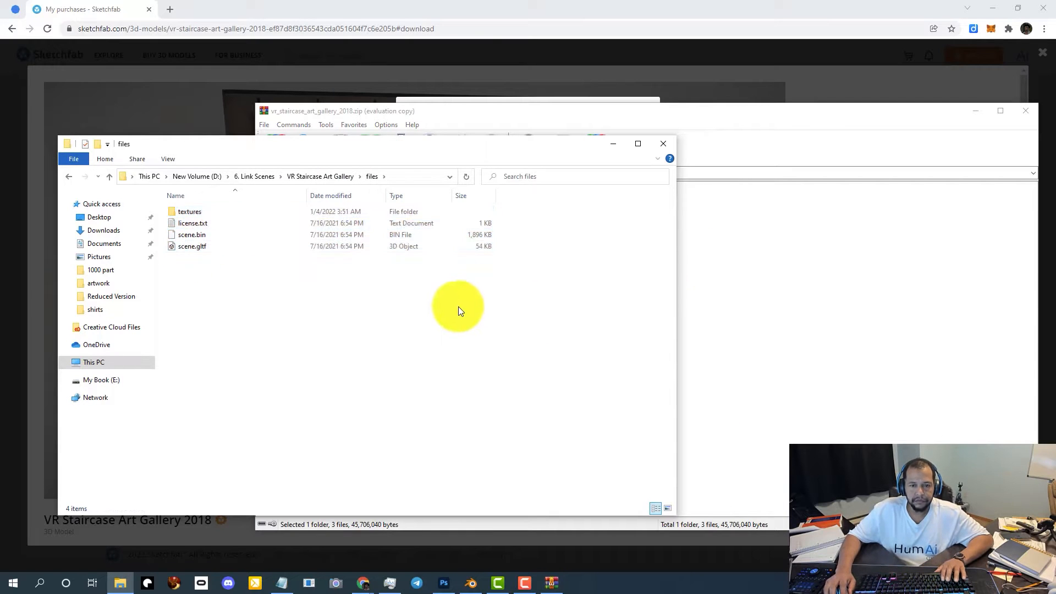
left_click(730, 126)
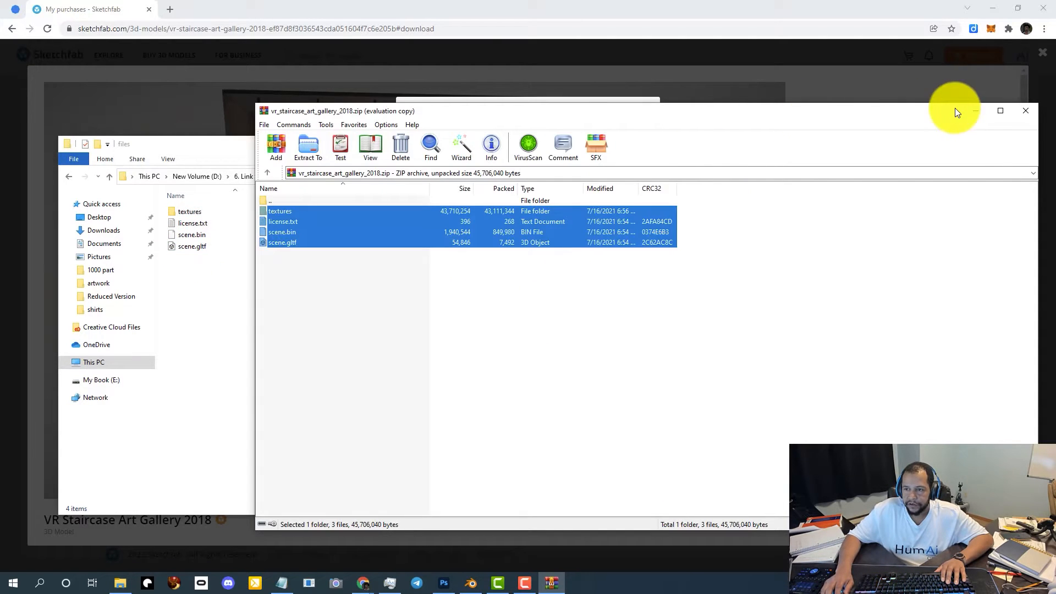
left_click(1017, 112)
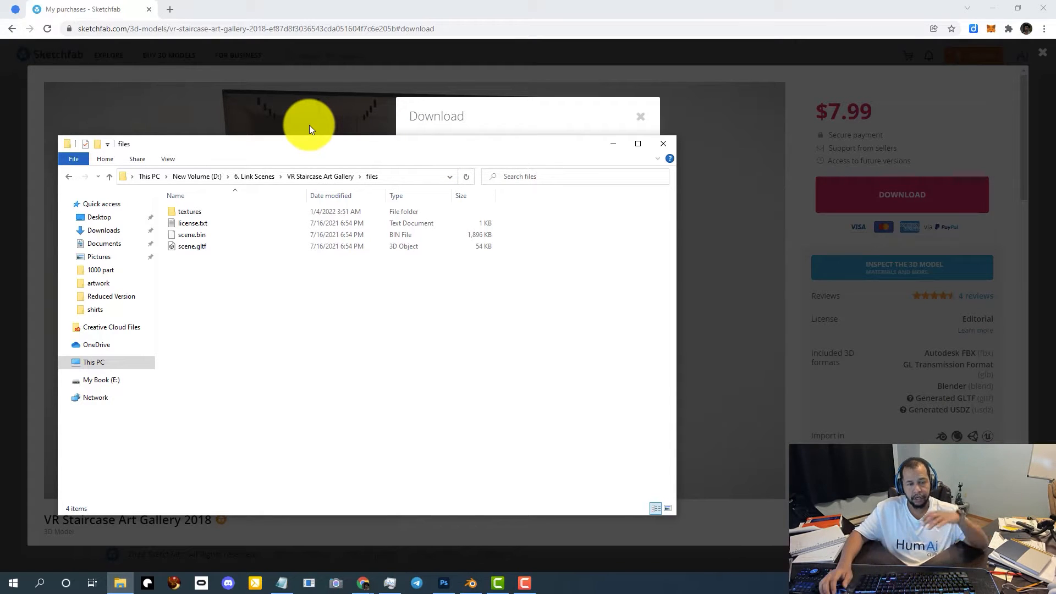
Open the extracted textures folder and check the dimensions of Aluminium_Black_baseColor.jpeg and floor_baseColor.jpeg.
double_click(222, 211)
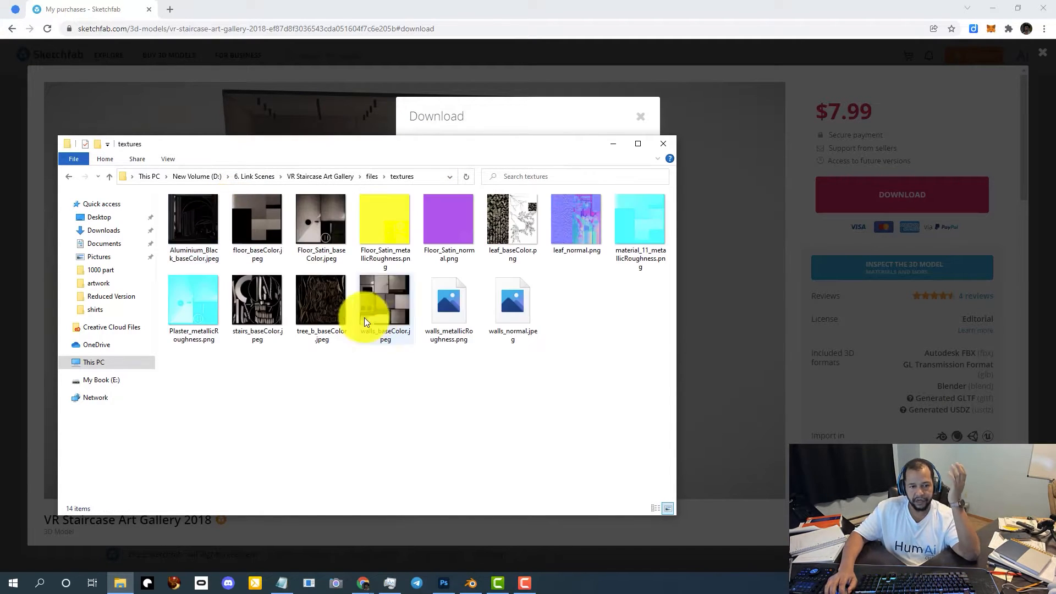
left_click(208, 232)
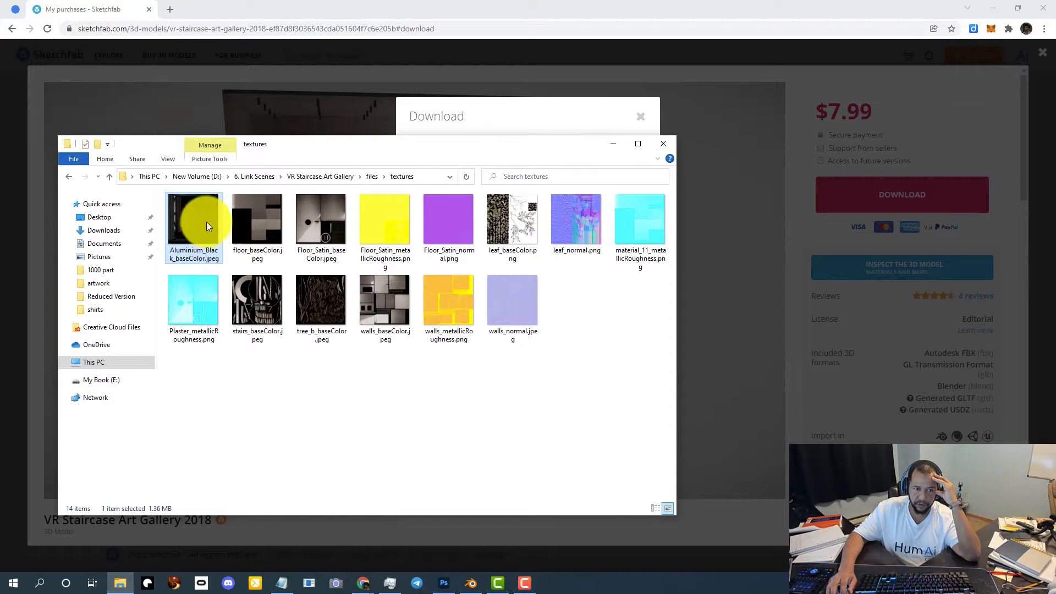
mouse_move(205, 221)
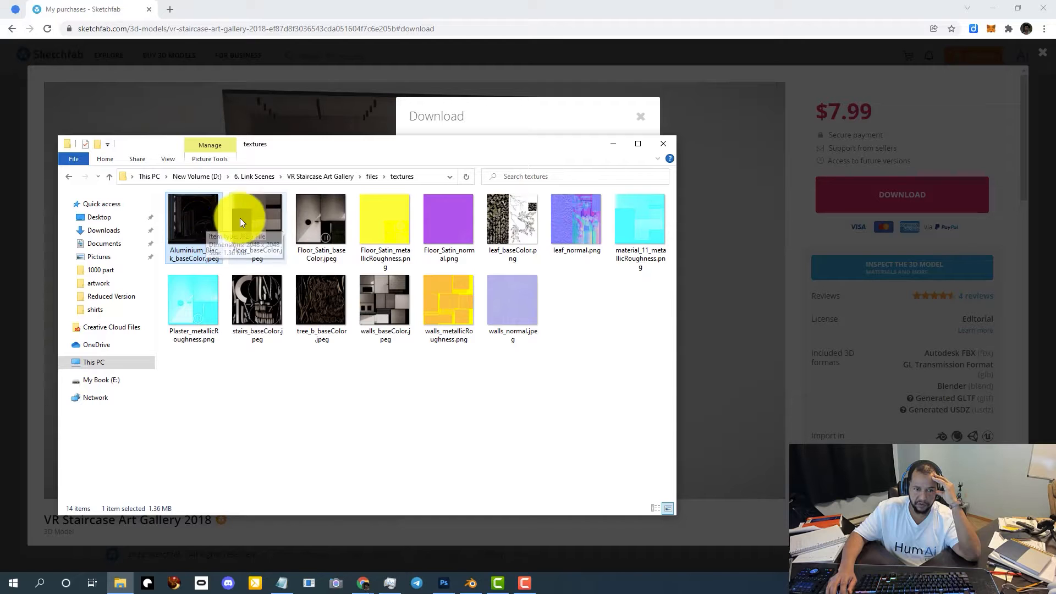
left_click(260, 244)
mouse_move(262, 229)
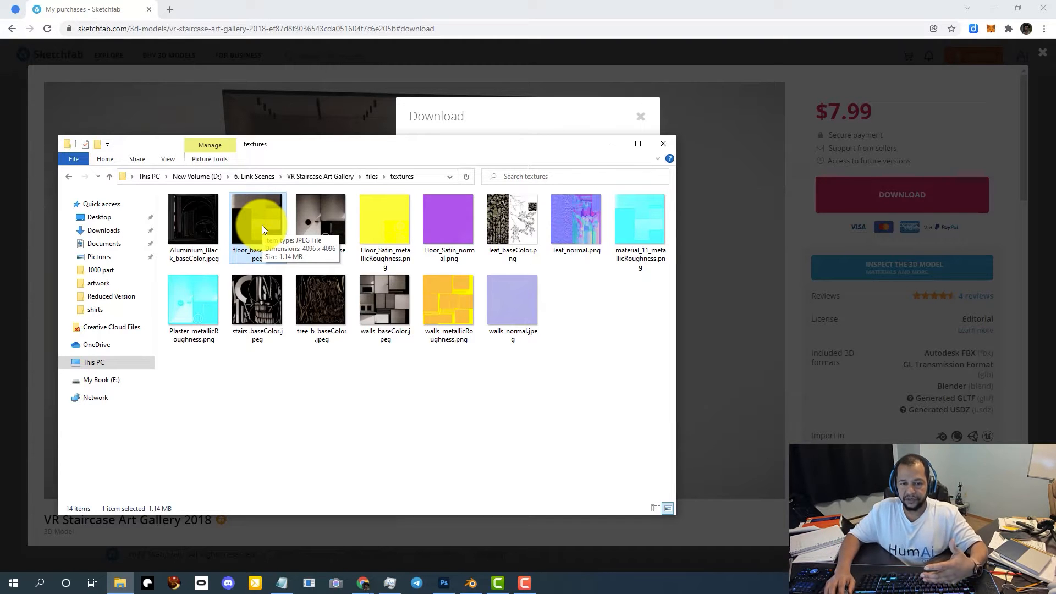
left_click(405, 376)
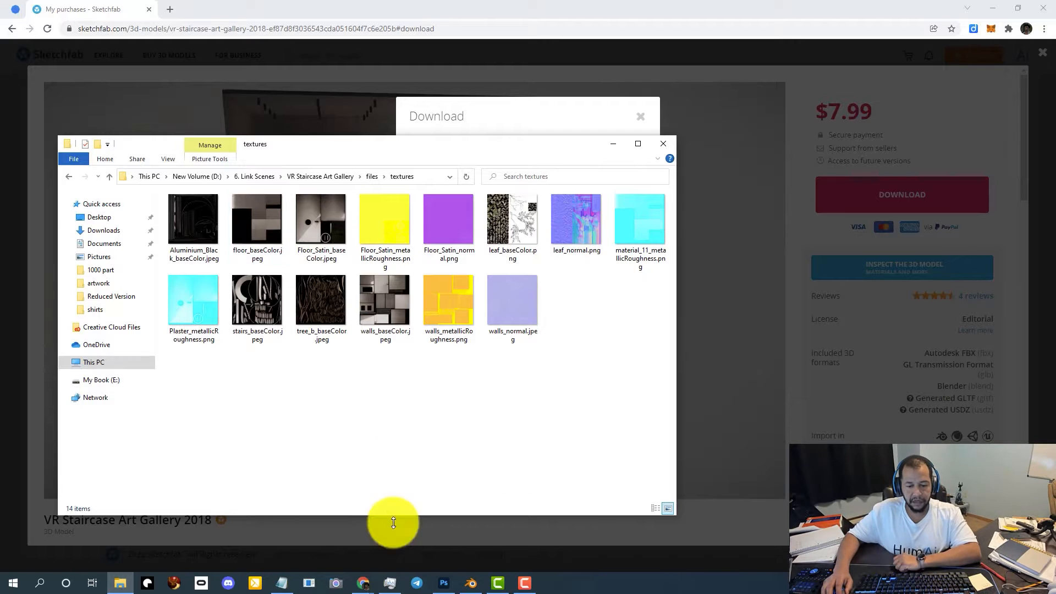
Switch to Photoshop and open every image in the VR Staircase Art Gallery's files/textures folder on drive D.
left_click(443, 583)
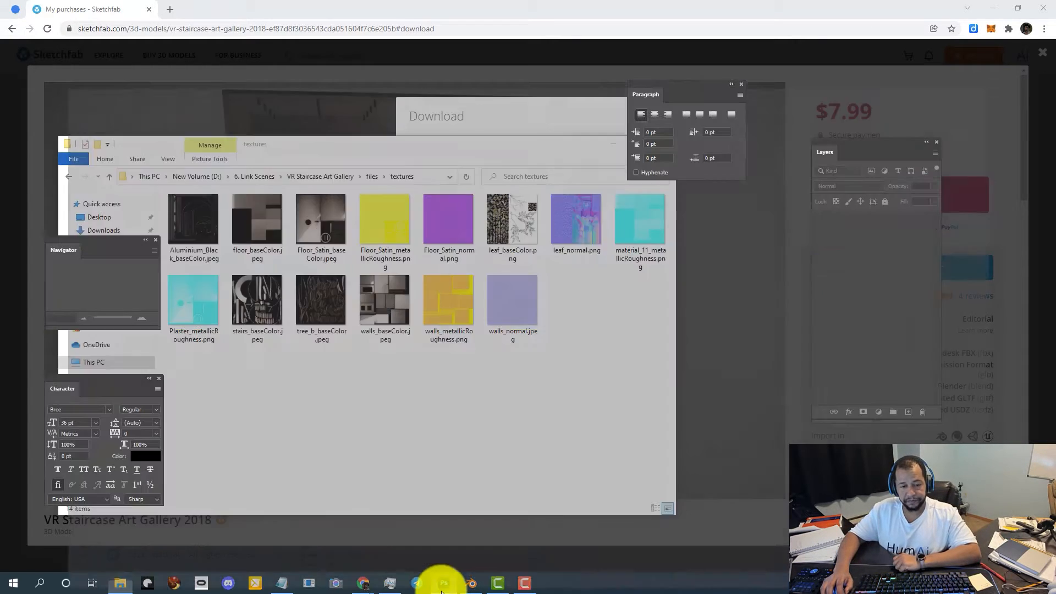
left_click(30, 100)
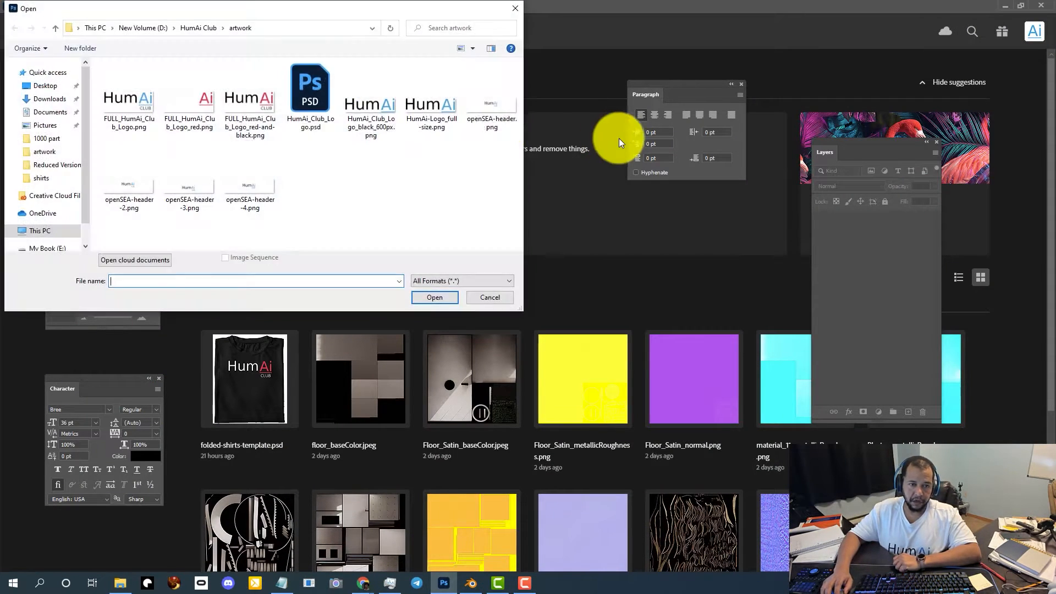
scroll(54, 194, "down", 2)
left_click(52, 192)
double_click(322, 204)
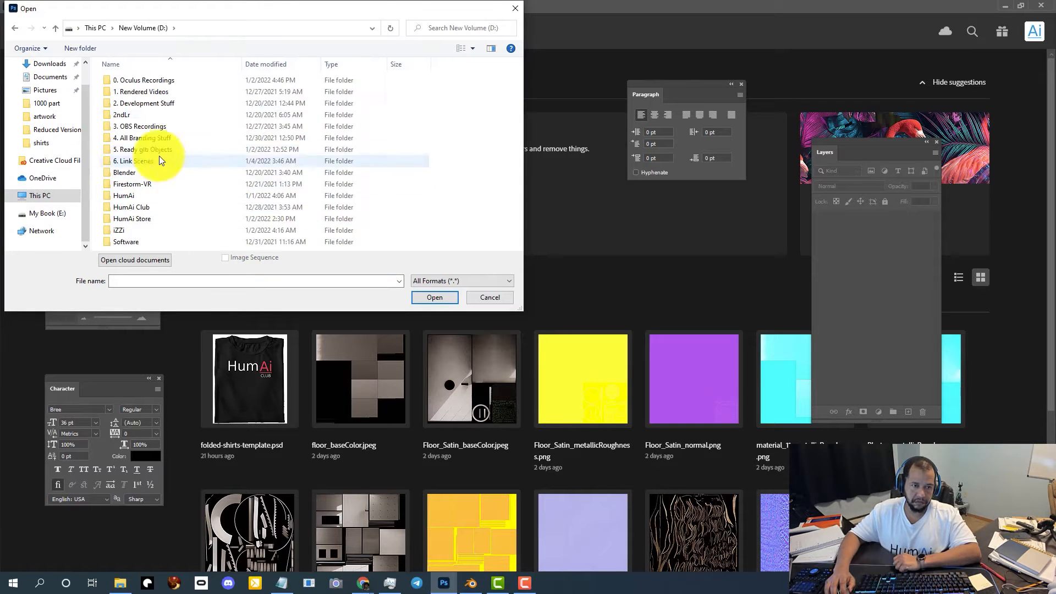
double_click(160, 159)
double_click(153, 97)
double_click(148, 82)
double_click(181, 99)
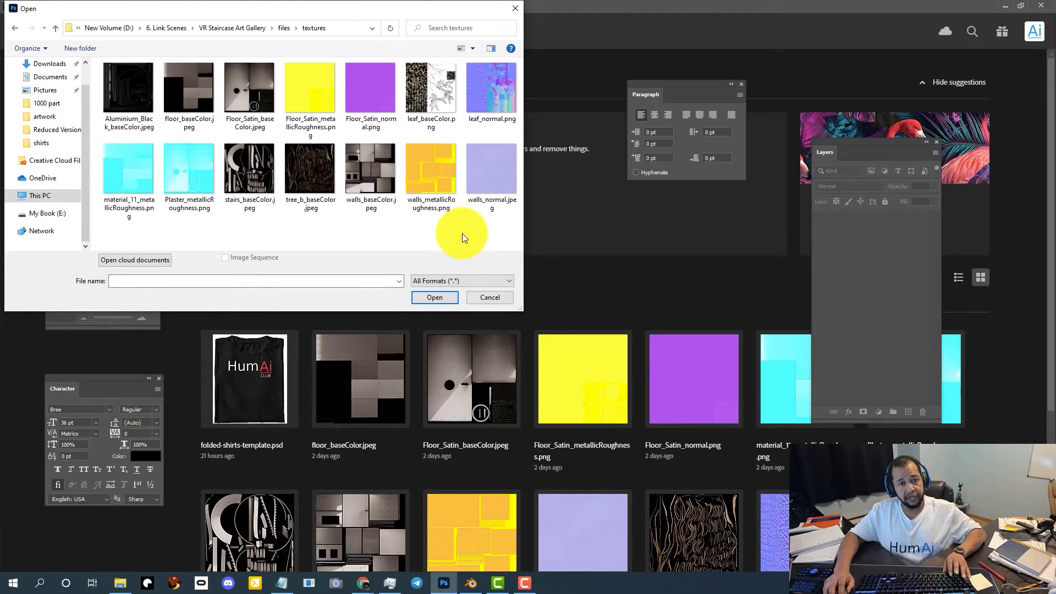
key("ctrl+a")
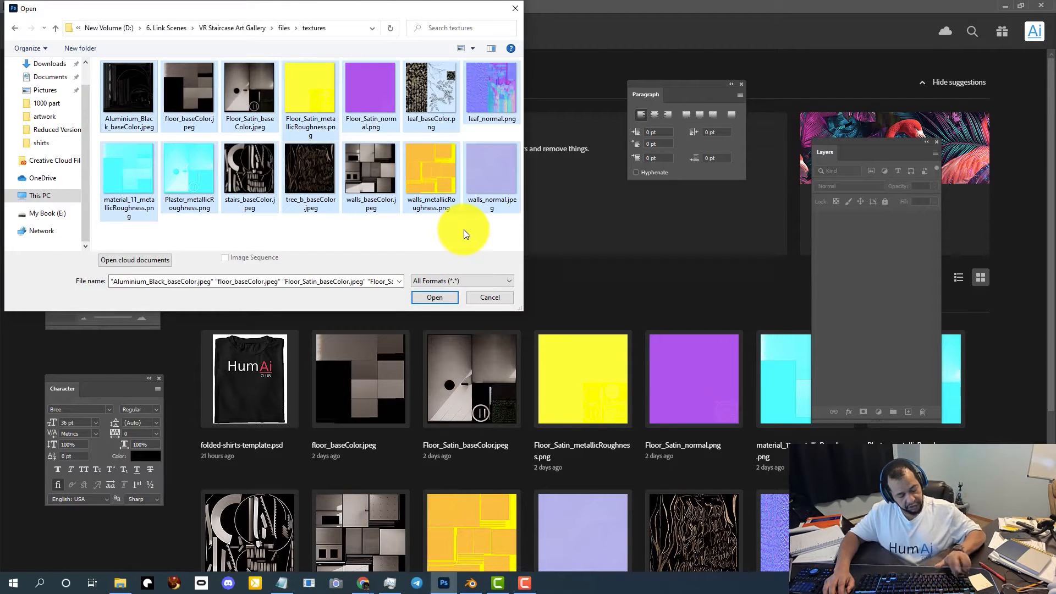
left_click(434, 297)
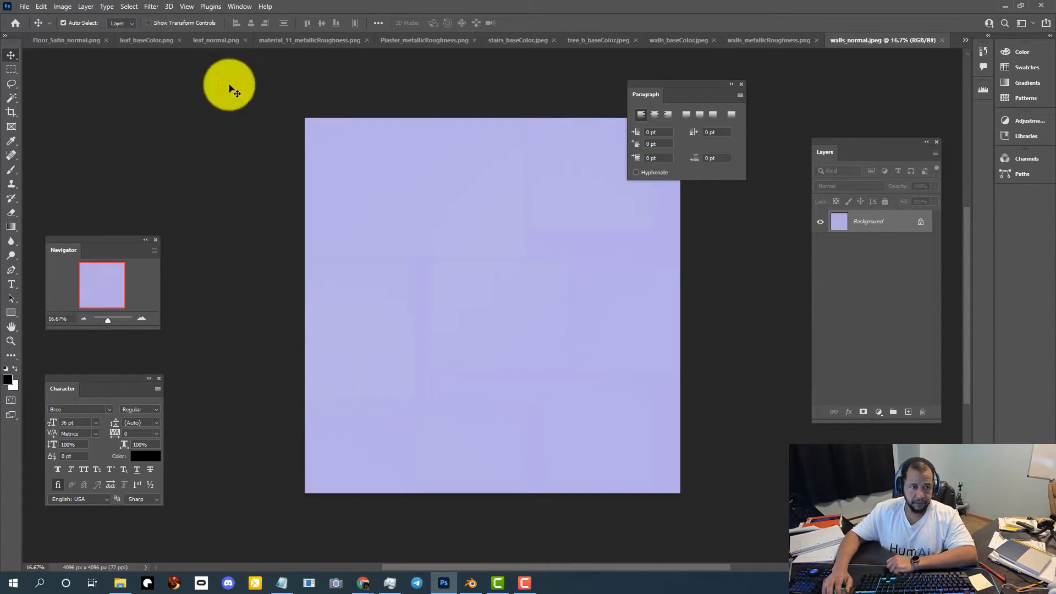
Resize the walls_normal.jpeg image to 2048 x 2048 pixels.
left_click(63, 7)
left_click(68, 86)
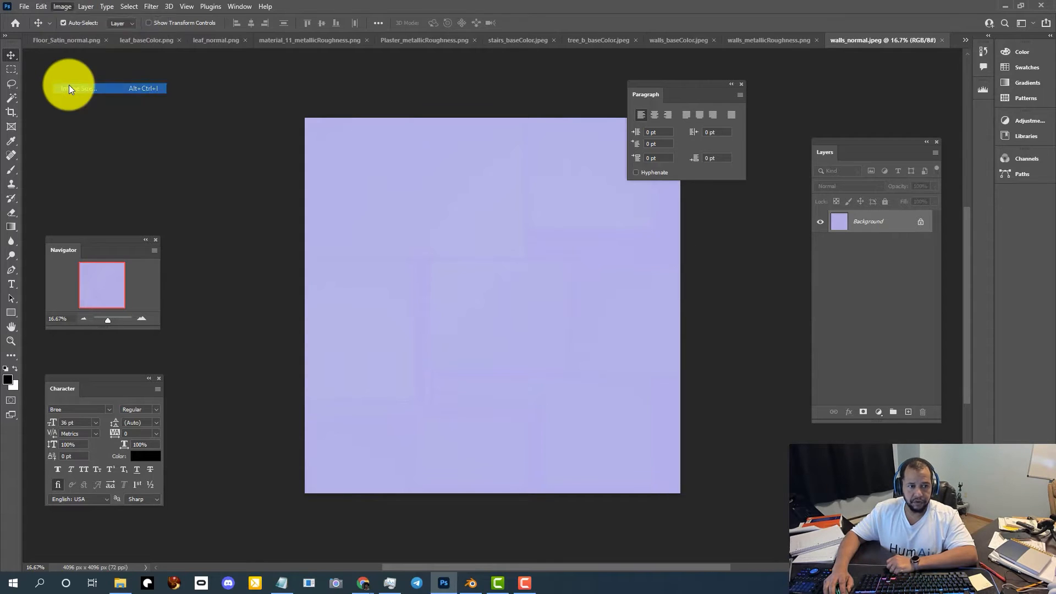
left_click_drag(569, 117, 412, 162)
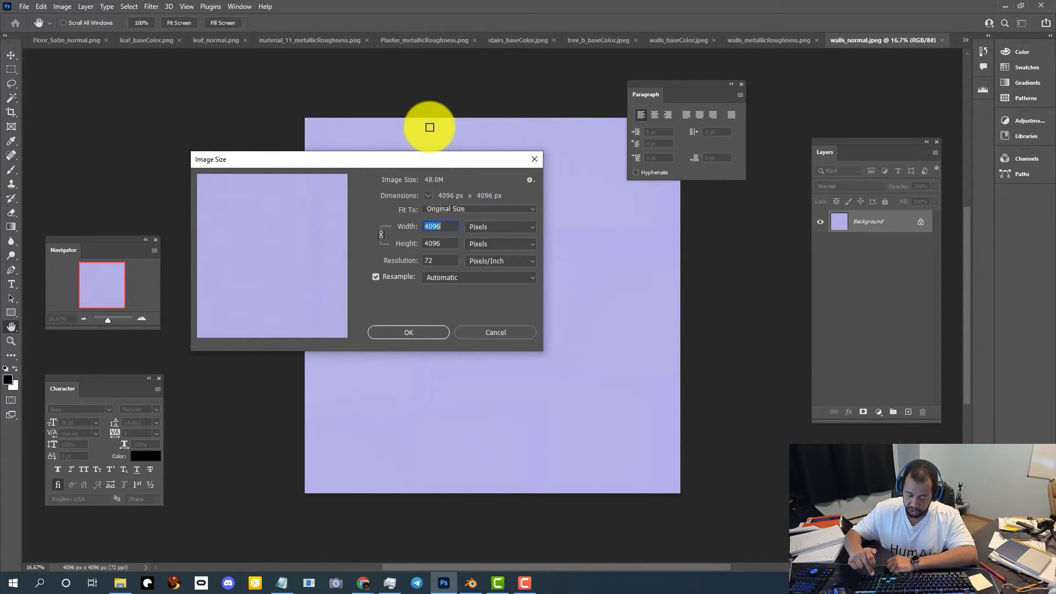
type("2048")
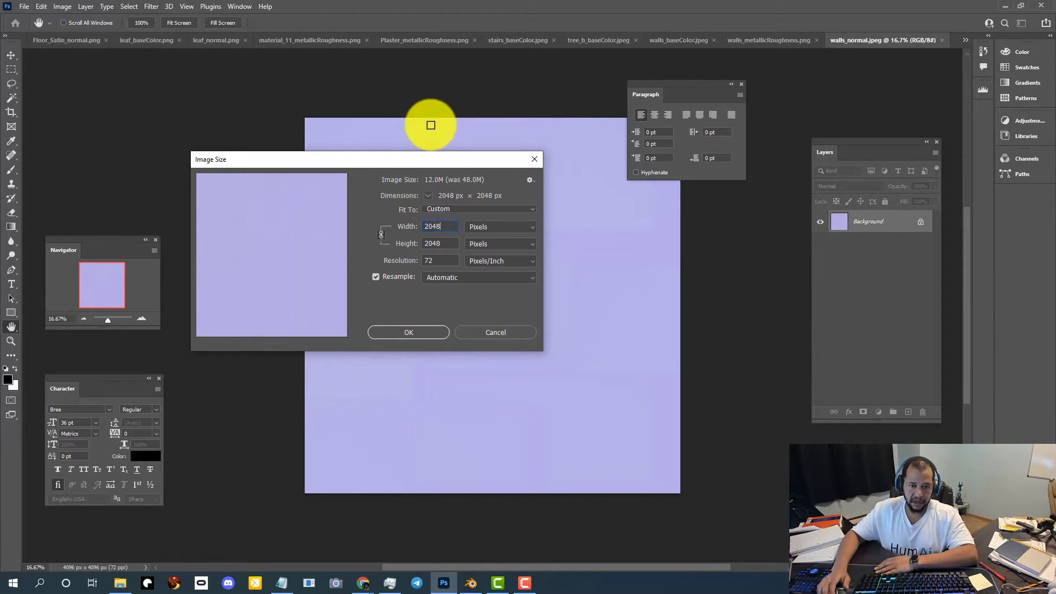
left_click(436, 331)
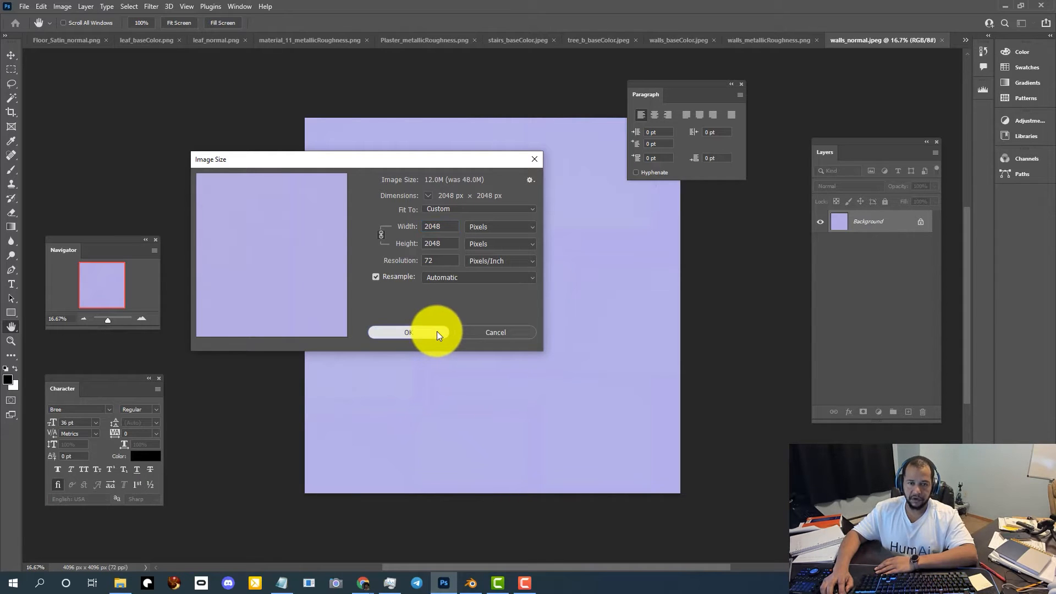
Save walls_normal.jpeg with JPEG quality 8 and the Baseline ("Standard") format, and close the image.
key("ctrl+s")
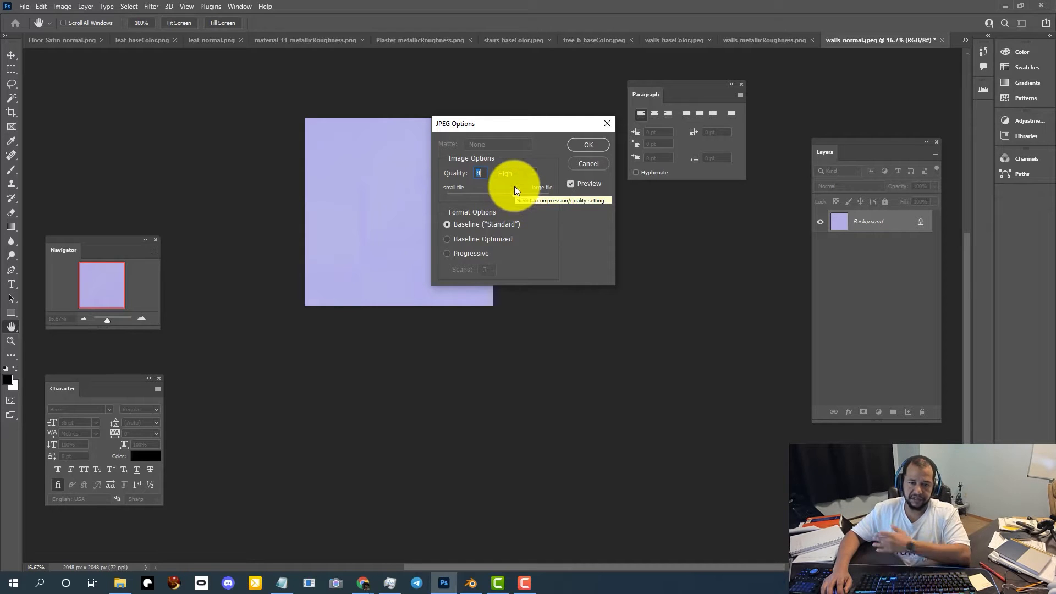
left_click(586, 146)
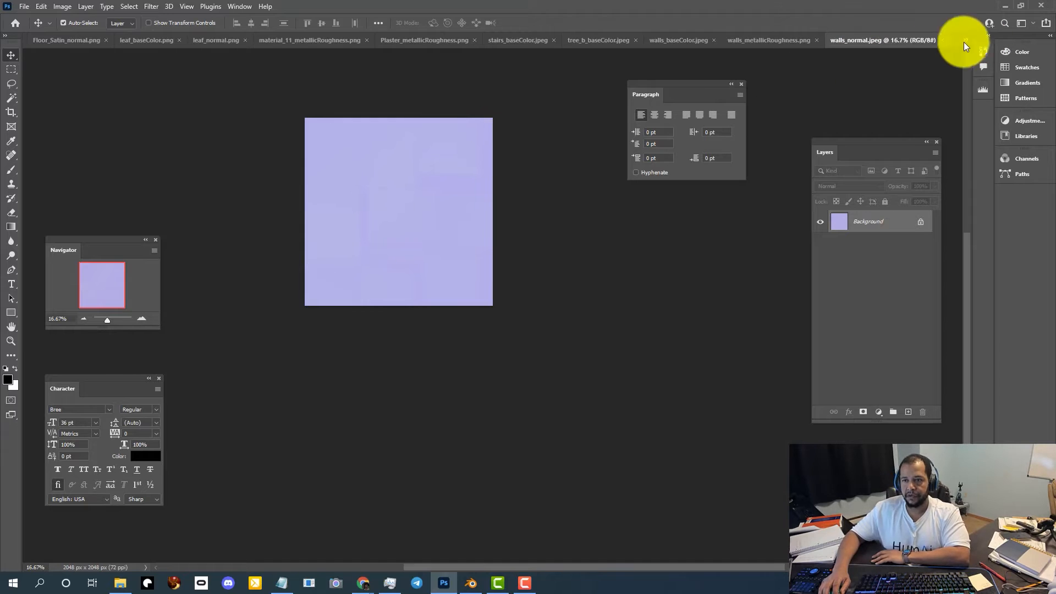
left_click(944, 39)
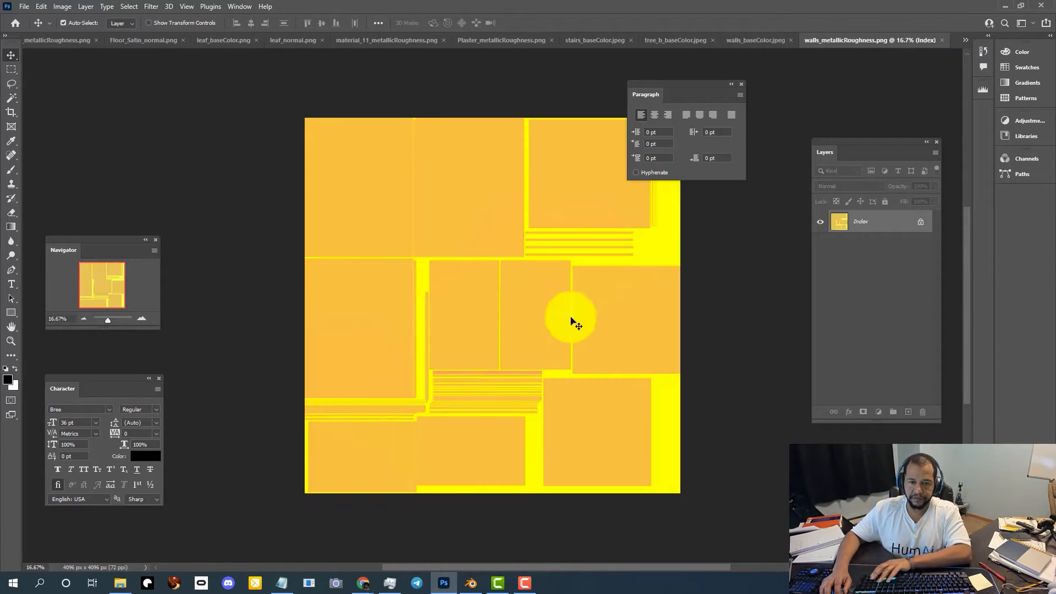
Resize walls_metallicRoughness.png to 2048 x 2048 pixels, save it and close the image.
left_click(62, 7)
left_click(84, 78)
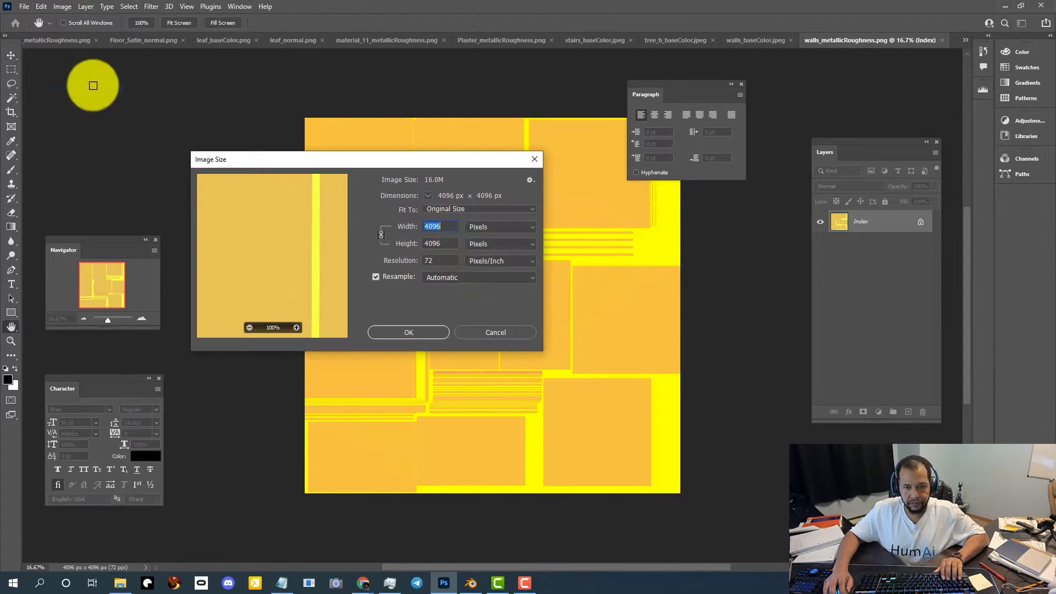
type("2048")
left_click(411, 330)
key("ctrl+s")
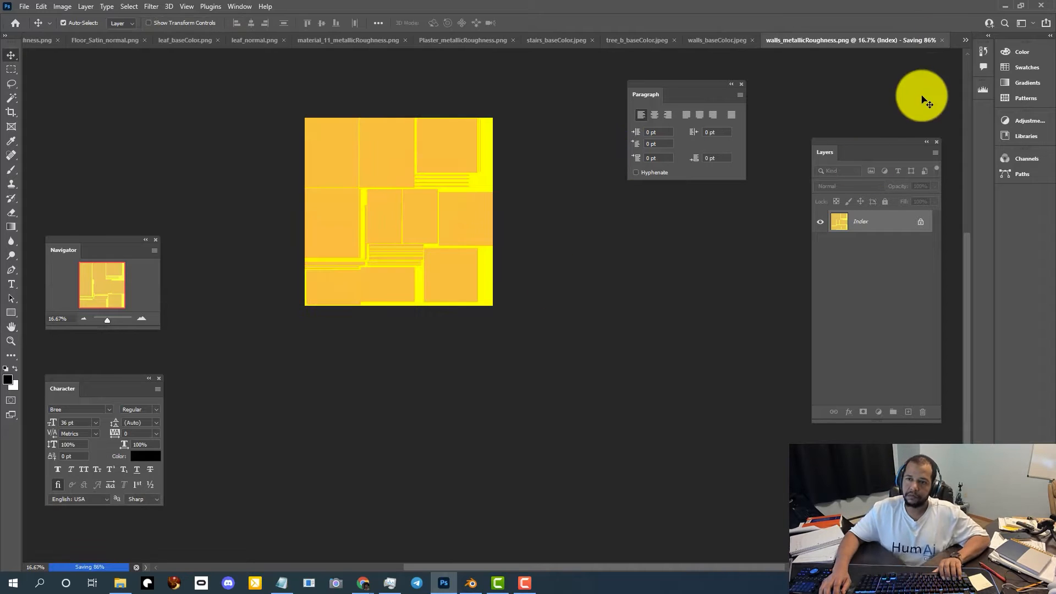
left_click(941, 40)
Resize walls_baseColor.jpeg to 2048 x 2048 pixels, save it as a JPEG and close the image.
left_click(62, 6)
left_click(84, 77)
type("2048")
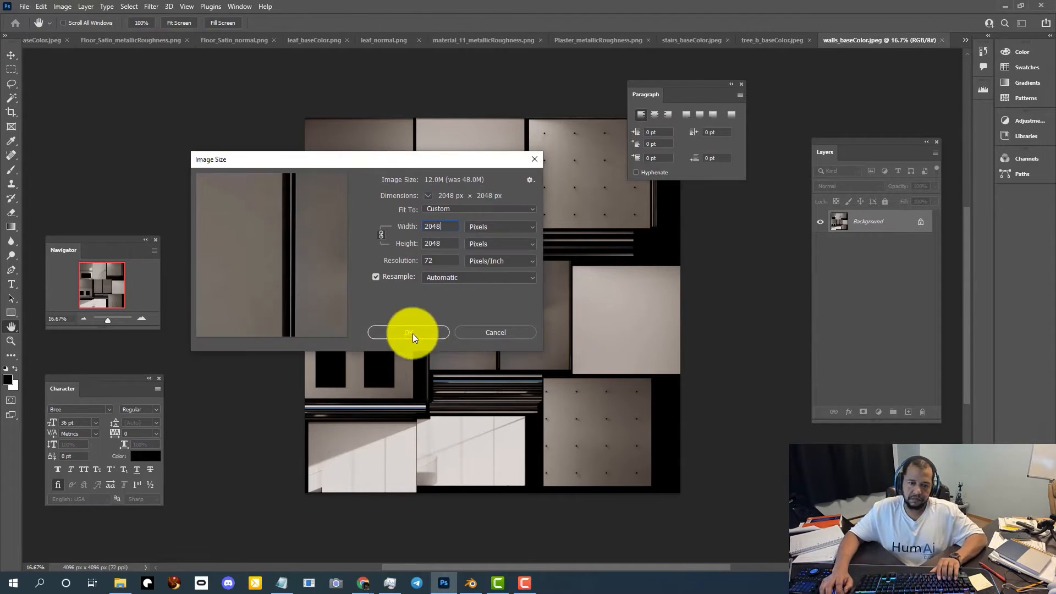
left_click(409, 332)
key("ctrl+s")
left_click(584, 145)
left_click(942, 40)
Check the pixel dimensions of tree_b_baseColor.jpeg and close the image without resizing it.
left_click(62, 6)
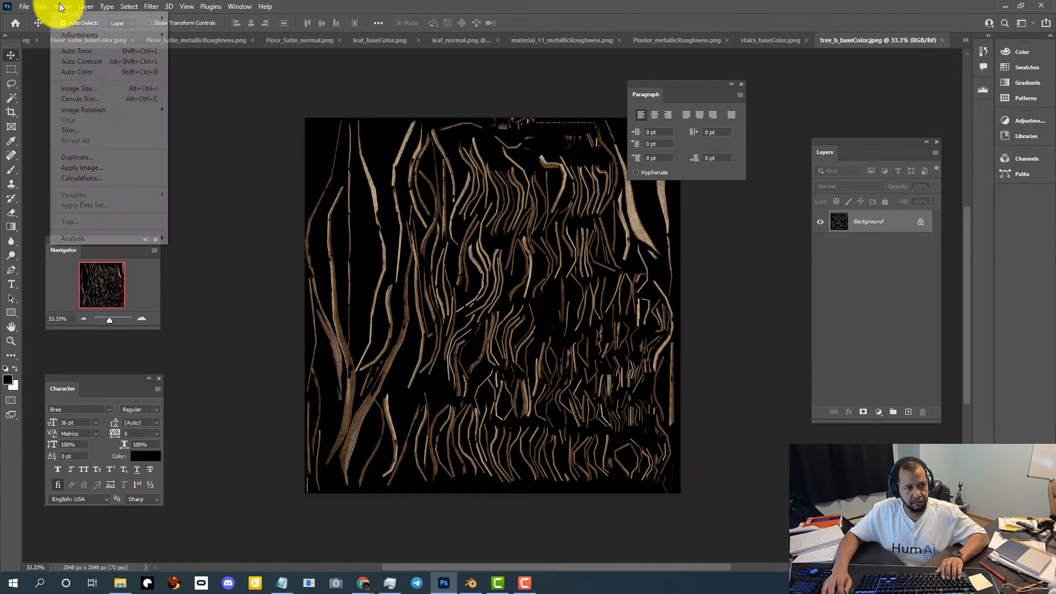
left_click(84, 77)
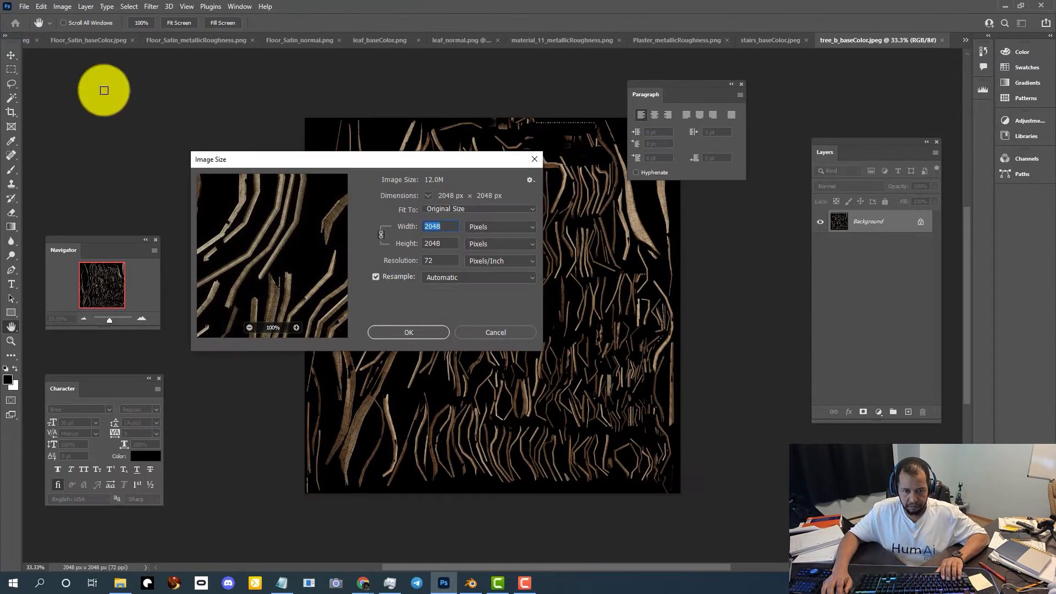
left_click(494, 332)
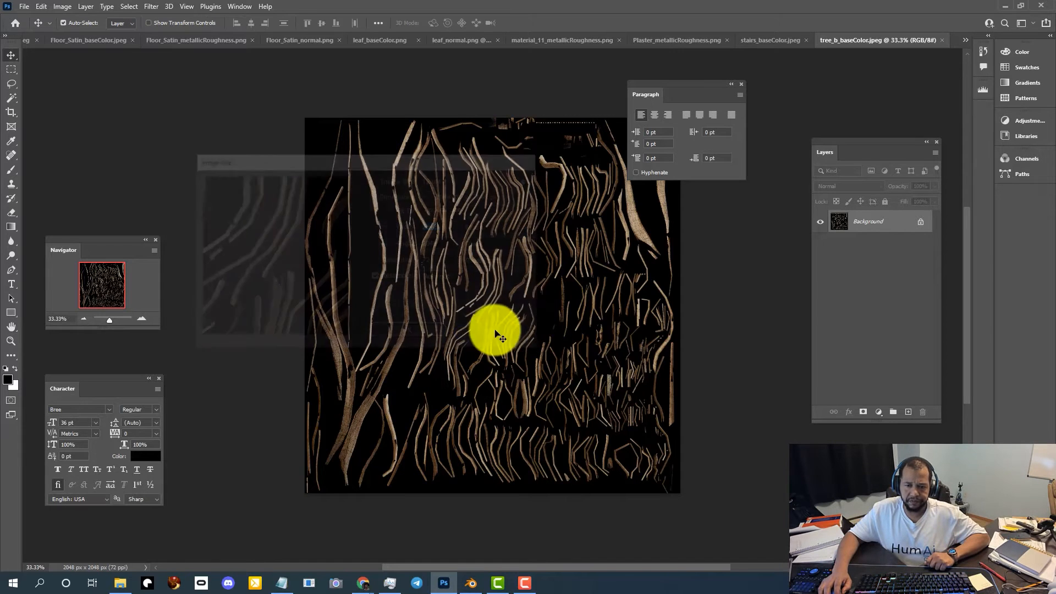
left_click(941, 41)
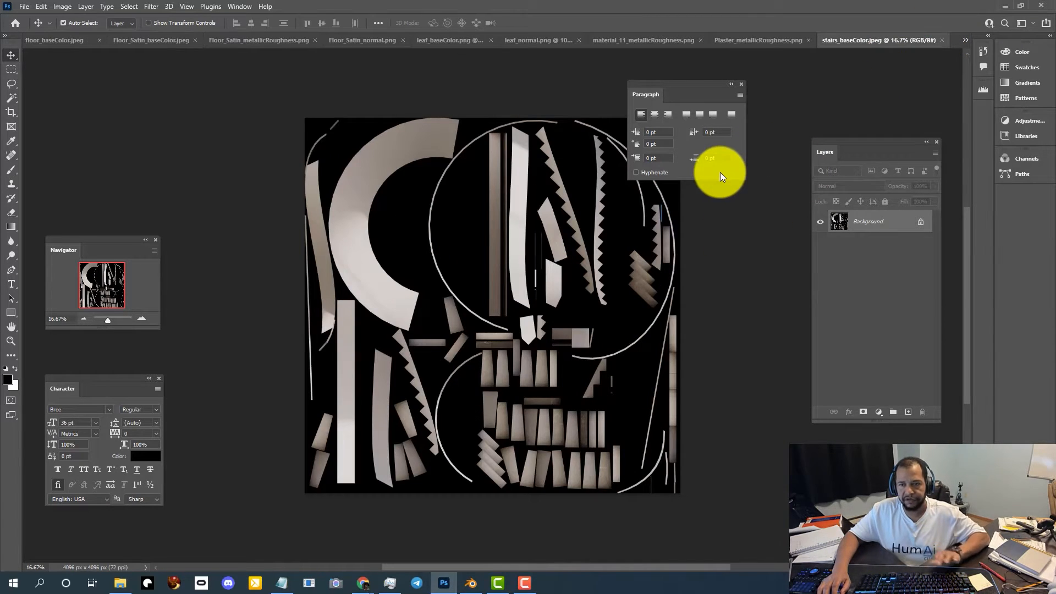
Resize stairs_baseColor.jpeg to 2048 x 2048 pixels, save it as a JPEG and close the image.
left_click(62, 7)
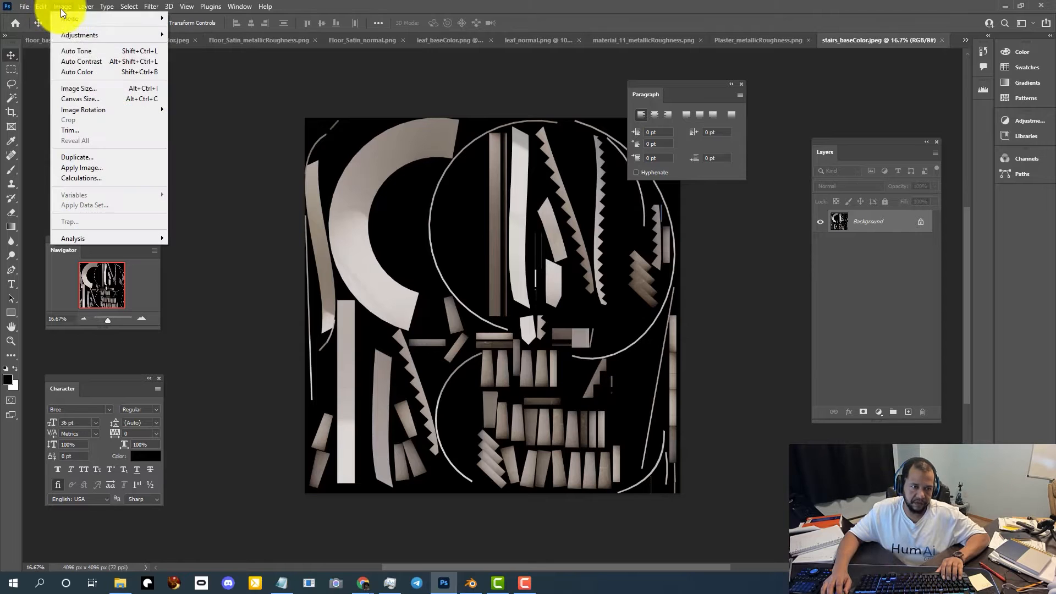
left_click(74, 88)
type("2048")
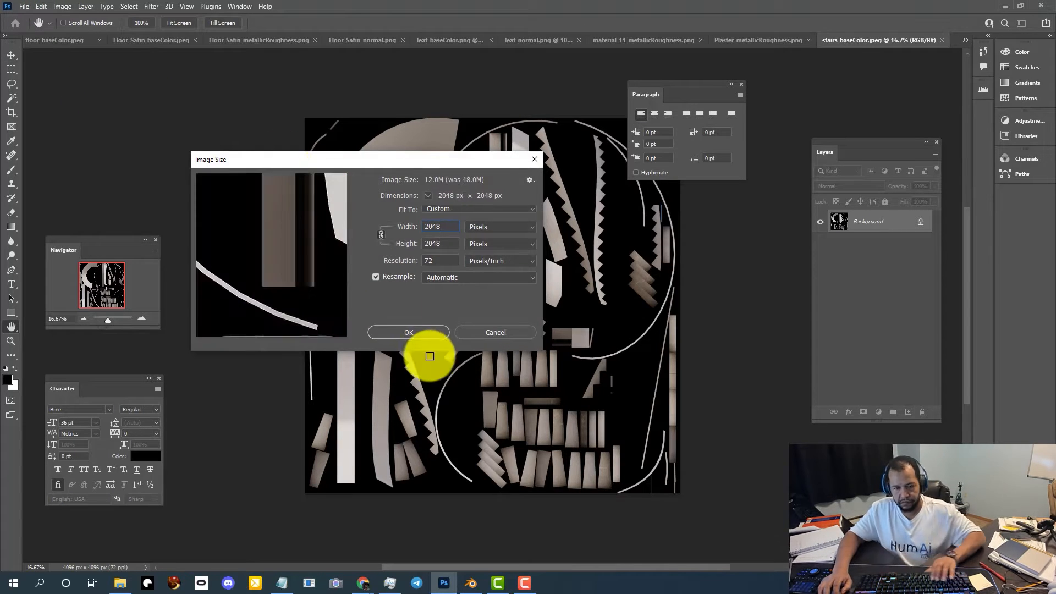
key("Return")
key("ctrl+s")
left_click(556, 146)
left_click(941, 40)
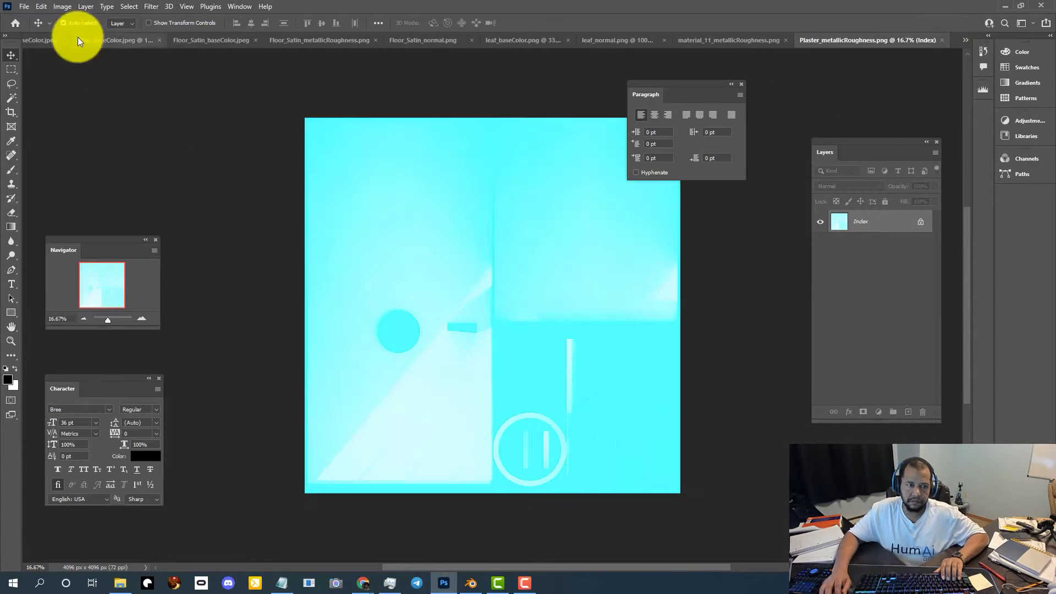
Resize Plaster_metallicRoughness.png to 2048 pixels wide with linked proportions, save it and close the image.
key("ctrl+alt+i")
type("2048")
key("Return")
key("ctrl+s")
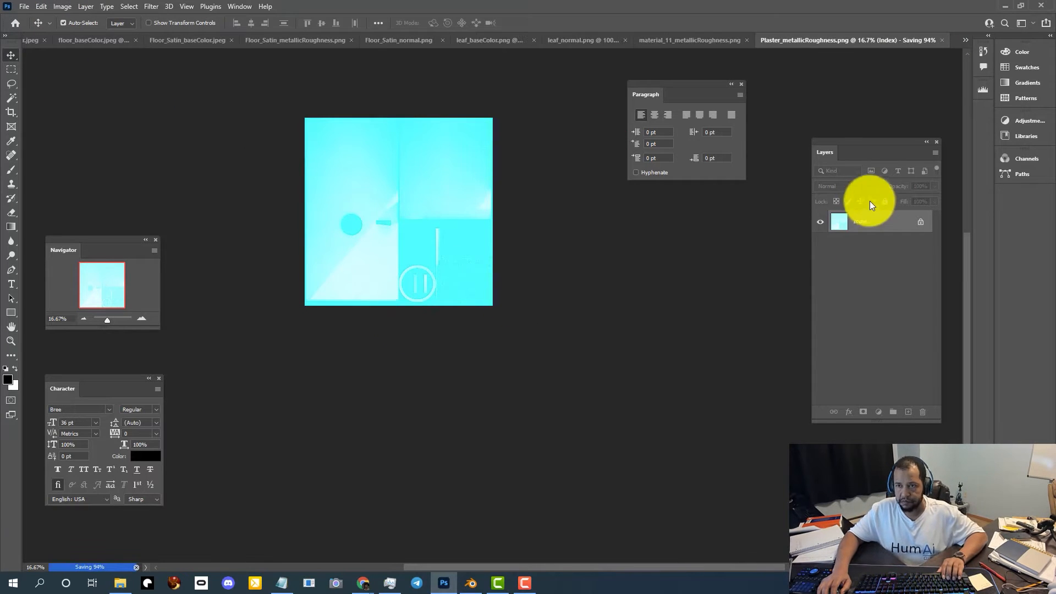
key("ctrl+w")
Resize material_11_metallicRoughness.png to 2048 x 2048 pixels, save it and close the image.
left_click(60, 7)
left_click(75, 88)
type("2048")
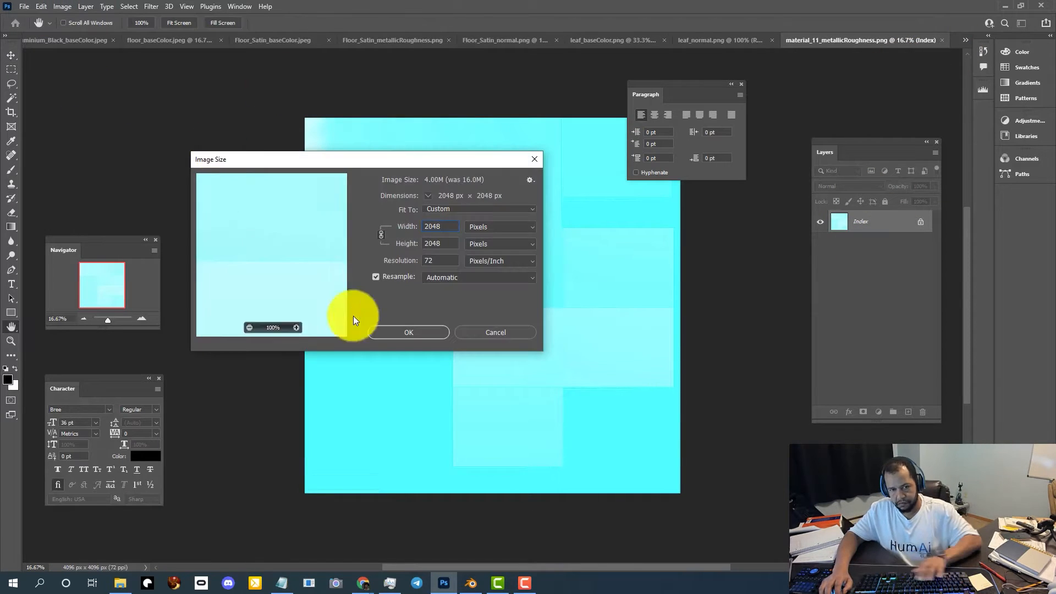
key("Return")
key("ctrl+s")
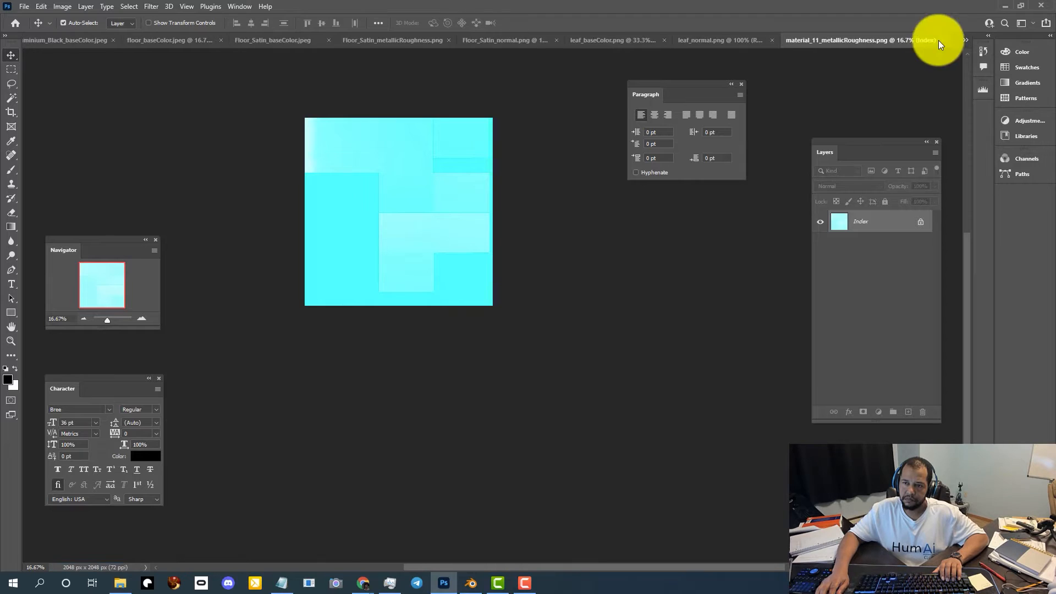
key("ctrl+w")
Check the pixel dimensions of leaf_normal.png and leaf_baseColor.png and close both images without resizing them.
left_click(63, 7)
left_click(75, 88)
left_click(490, 330)
key("ctrl+w")
left_click(63, 7)
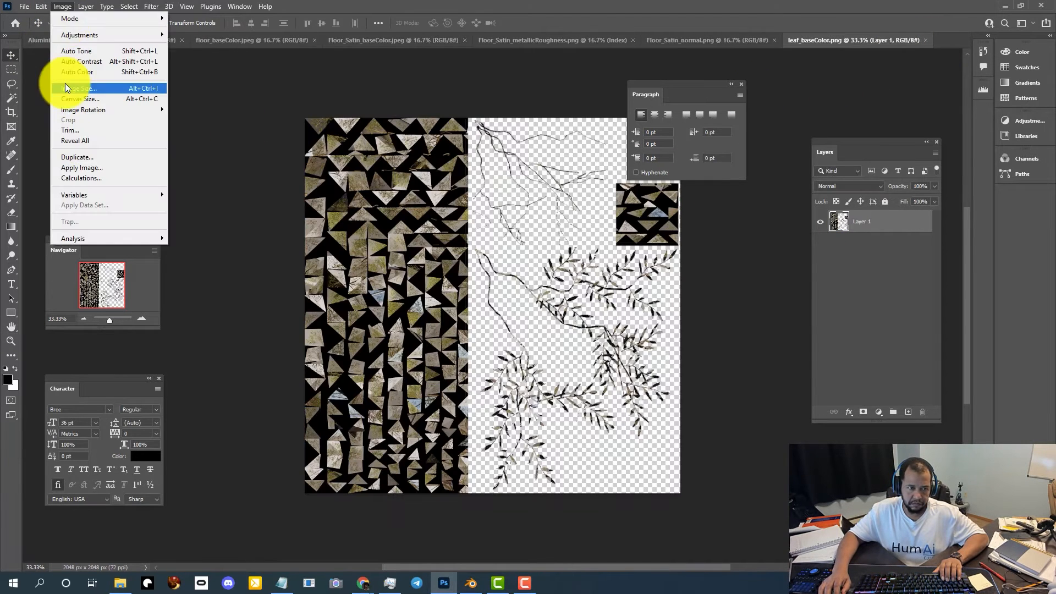
left_click(65, 88)
left_click(479, 330)
left_click(926, 40)
Resize Floor_Satin_normal.png to 2048 x 2048 pixels, save it and close the image.
left_click(62, 7)
left_click(55, 90)
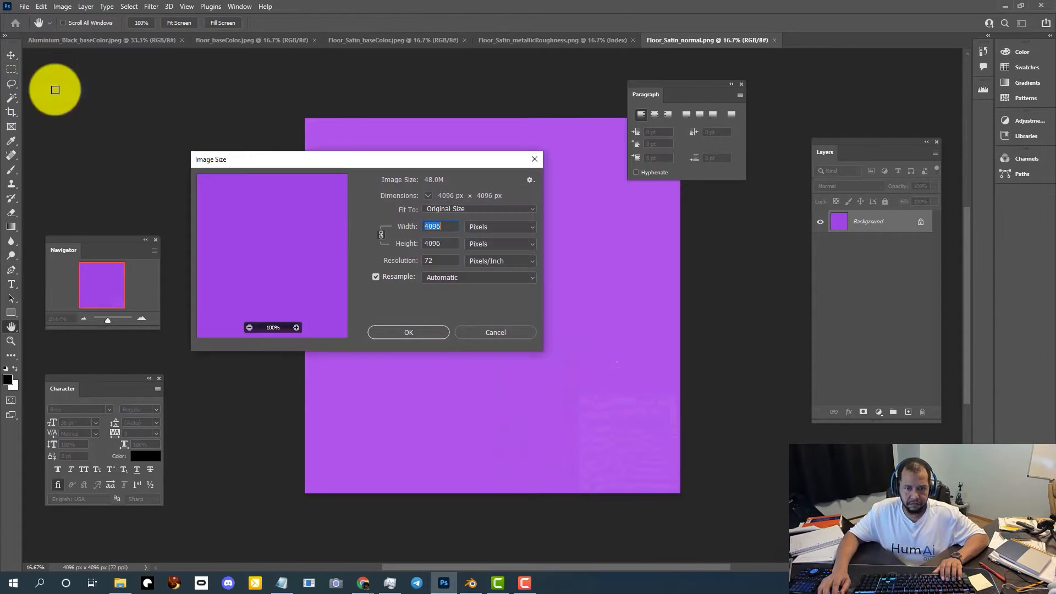
type("2048")
left_click(409, 332)
key("ctrl+s")
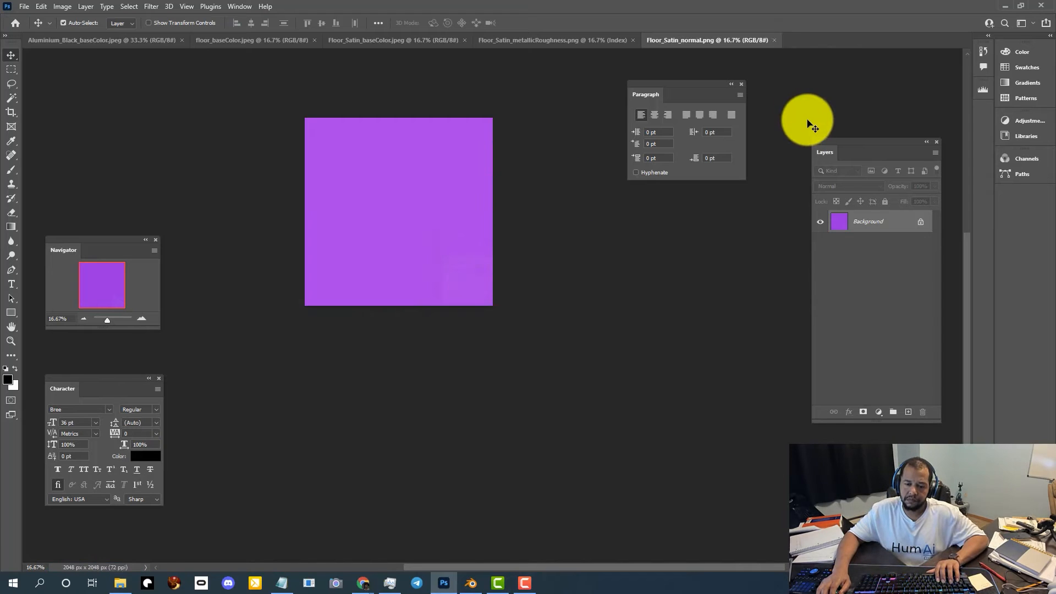
key("ctrl+w")
Resize Floor_Satin_metallicRoughness.png to 2048 x 2048 pixels, save it and close the image.
left_click(62, 6)
left_click(60, 88)
type("2048")
left_click(423, 330)
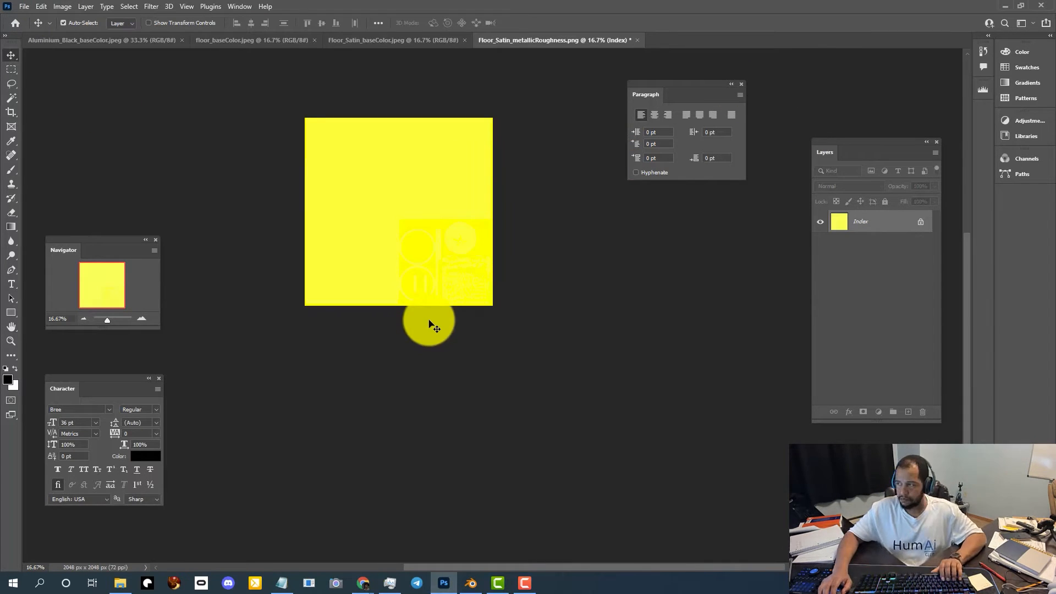
key("ctrl+s")
left_click(637, 40)
Resize Floor_Satin_baseColor.jpeg to 2048 x 2048 pixels, save it as a JPEG and close the image.
left_click(62, 6)
left_click(61, 88)
type("2")
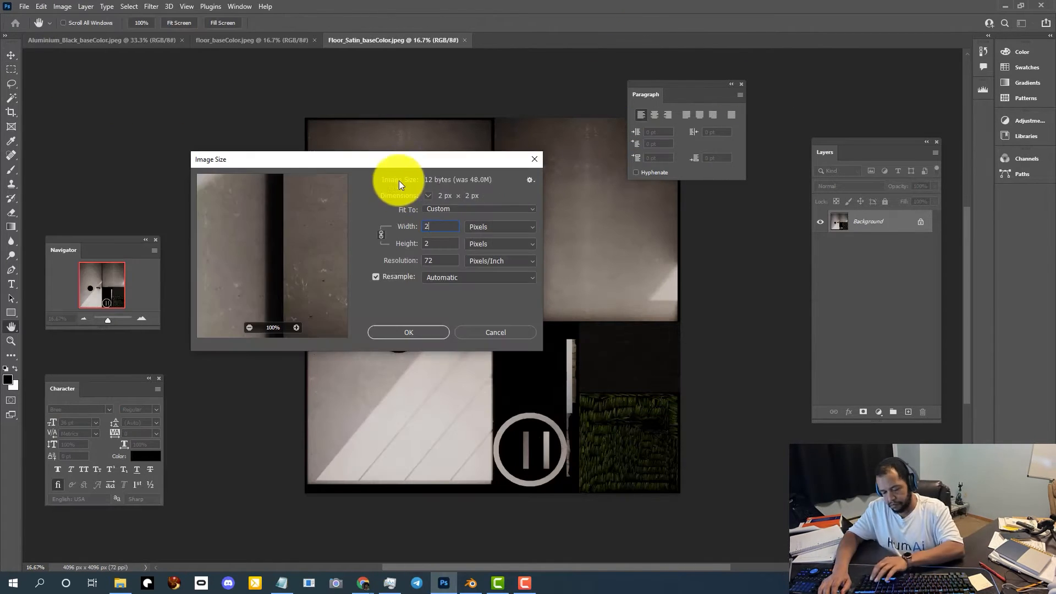
type("048")
left_click(409, 333)
key("ctrl+s")
key("Return")
left_click(464, 41)
Resize floor_baseColor.jpeg to 2048 x 2048 pixels, save it and close the image.
left_click(62, 6)
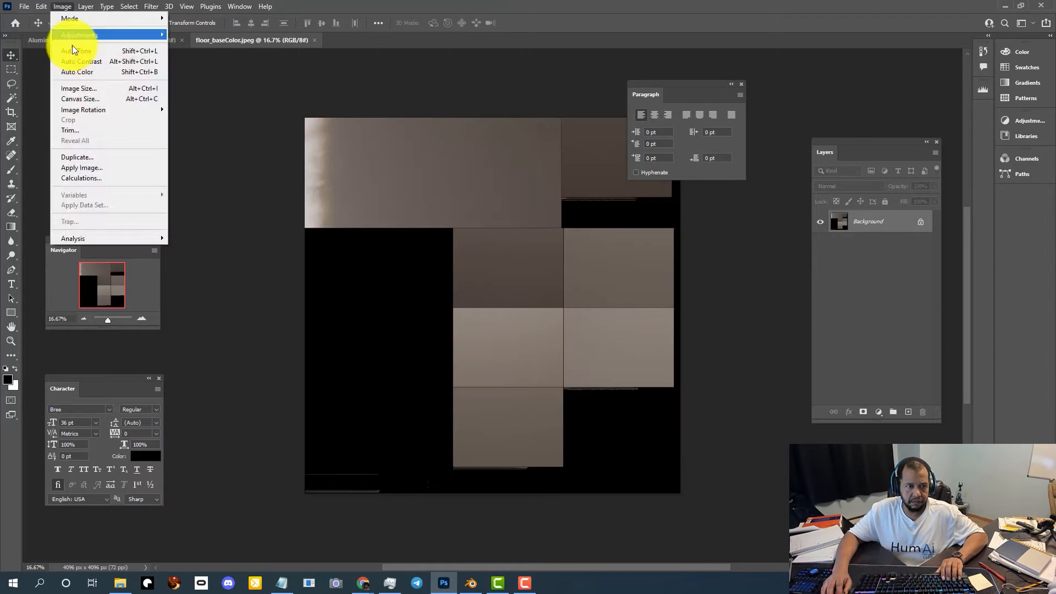
left_click(79, 88)
type("2048")
left_click(407, 331)
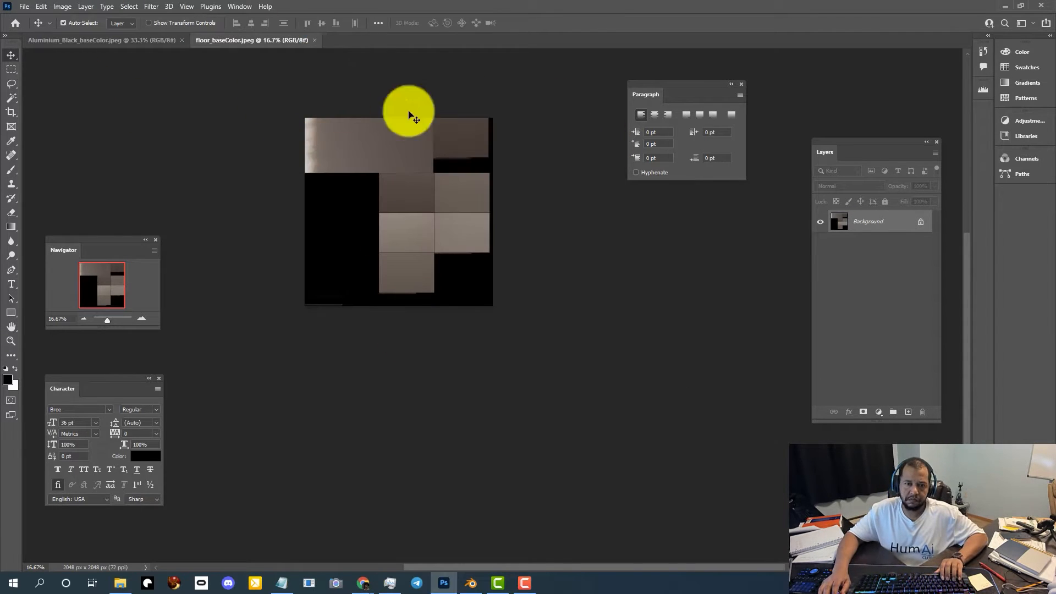
left_click(314, 40)
Check the pixel dimensions of Aluminium_Black_baseColor.jpeg and close the image without resizing it.
left_click(62, 6)
left_click(78, 88)
key("Escape")
left_click(182, 40)
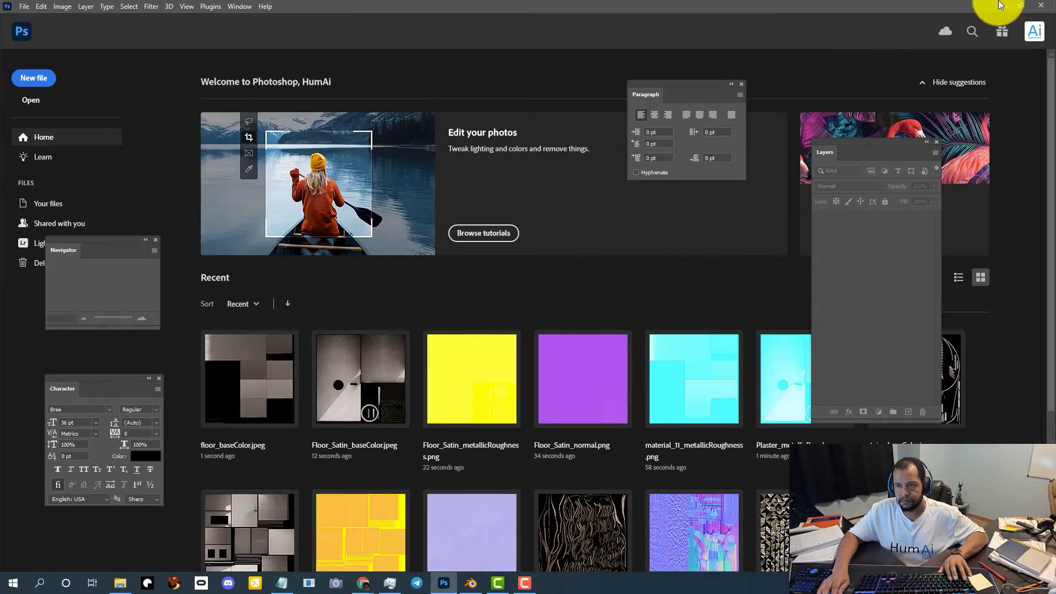
Minimize Photoshop and show the Spoke projects page in the browser.
left_click(1000, 5)
left_click(371, 5)
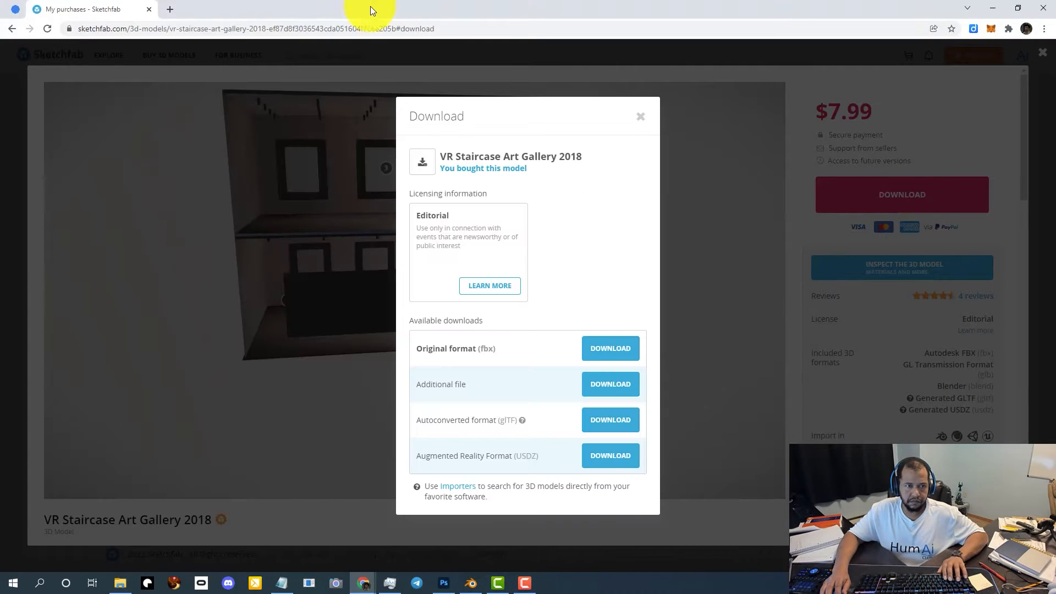
left_click(16, 10)
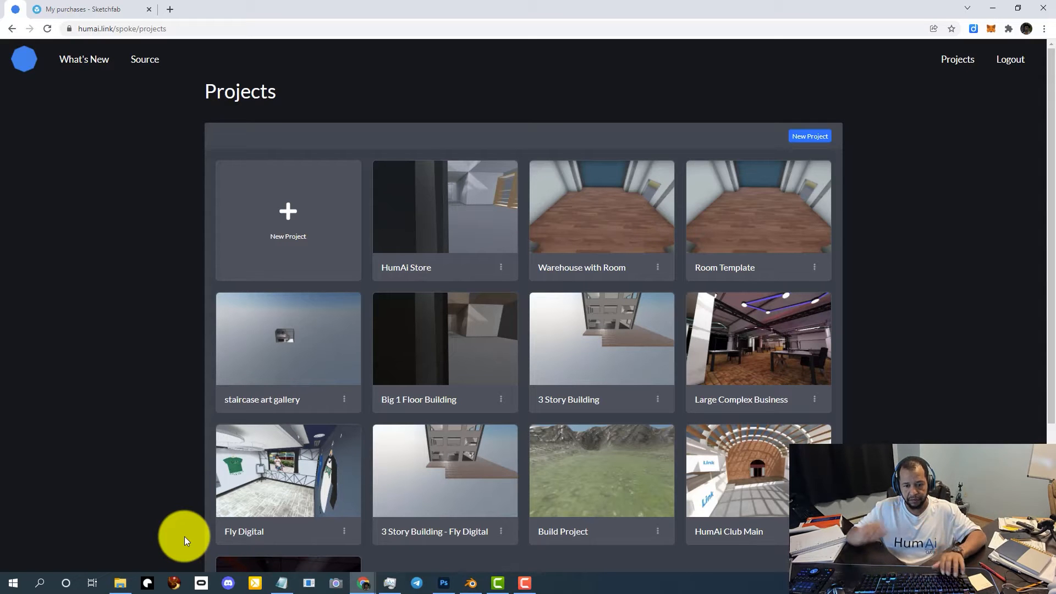
Switch to Blender, start a new General file and delete the default cube.
left_click(471, 584)
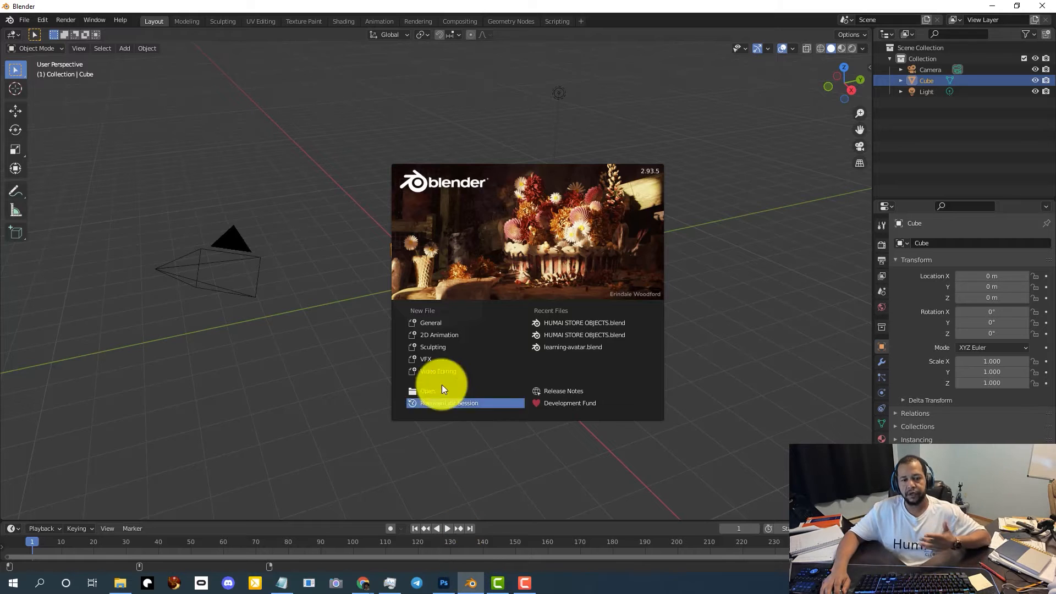
left_click(439, 323)
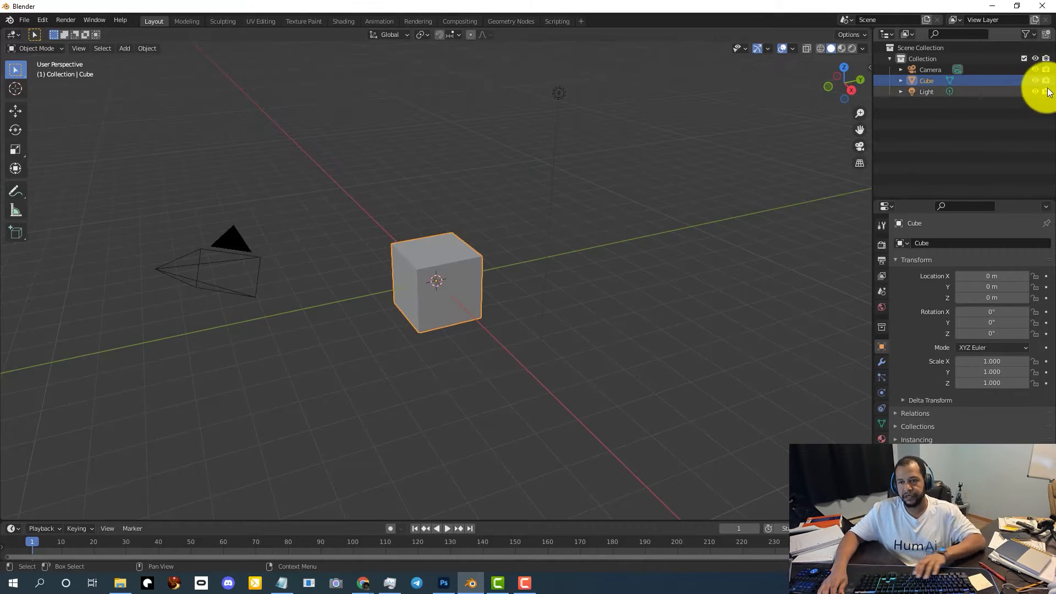
key("Delete")
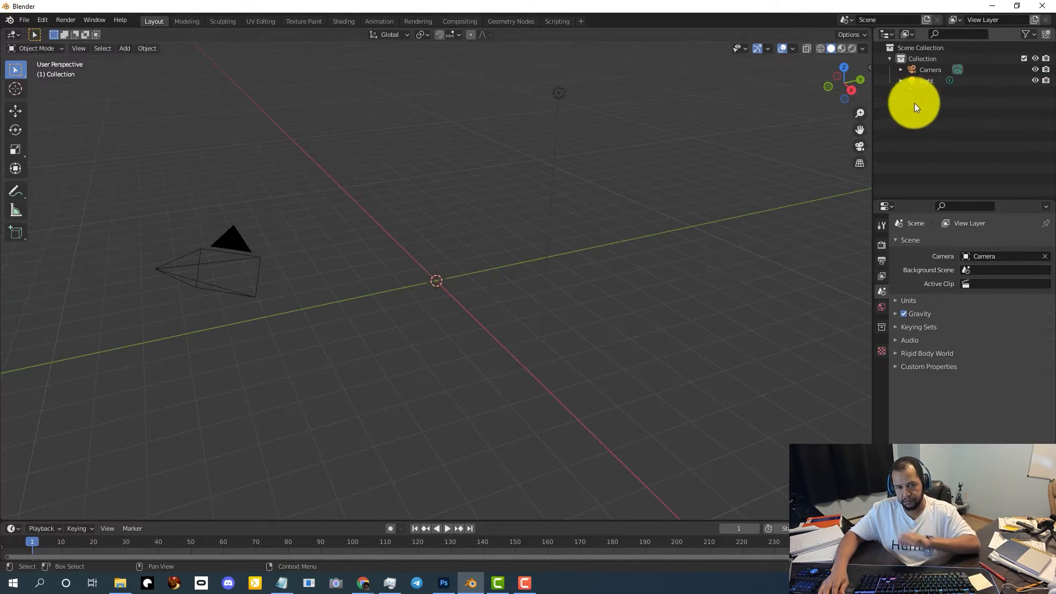
Import scene.gltf as glTF 2.0 from the VR Staircase Art Gallery's files folder in 6. Link Scenes and show it in the Shading workspace.
left_click(25, 20)
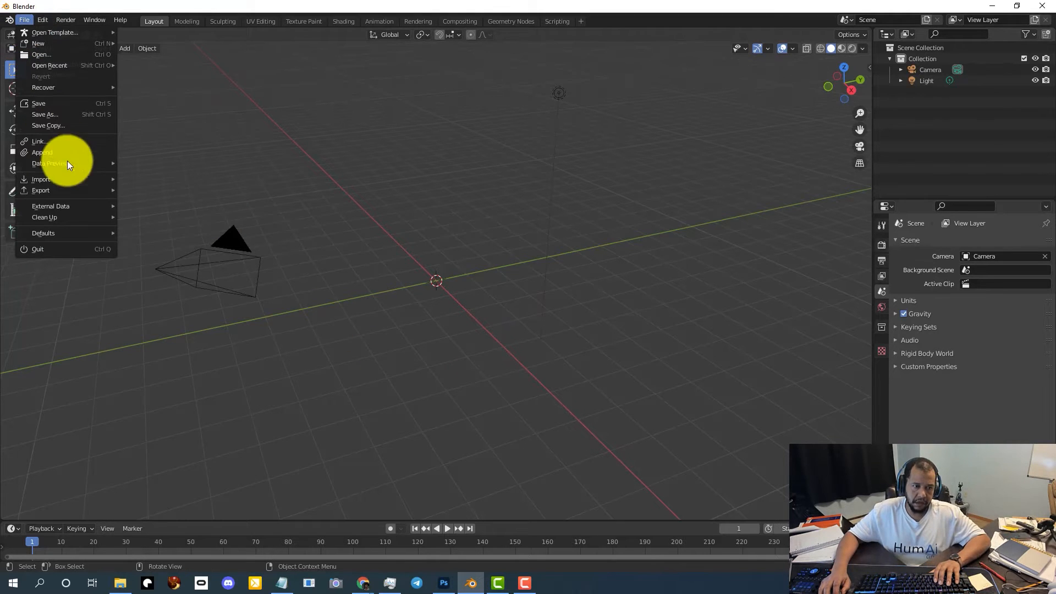
mouse_move(74, 177)
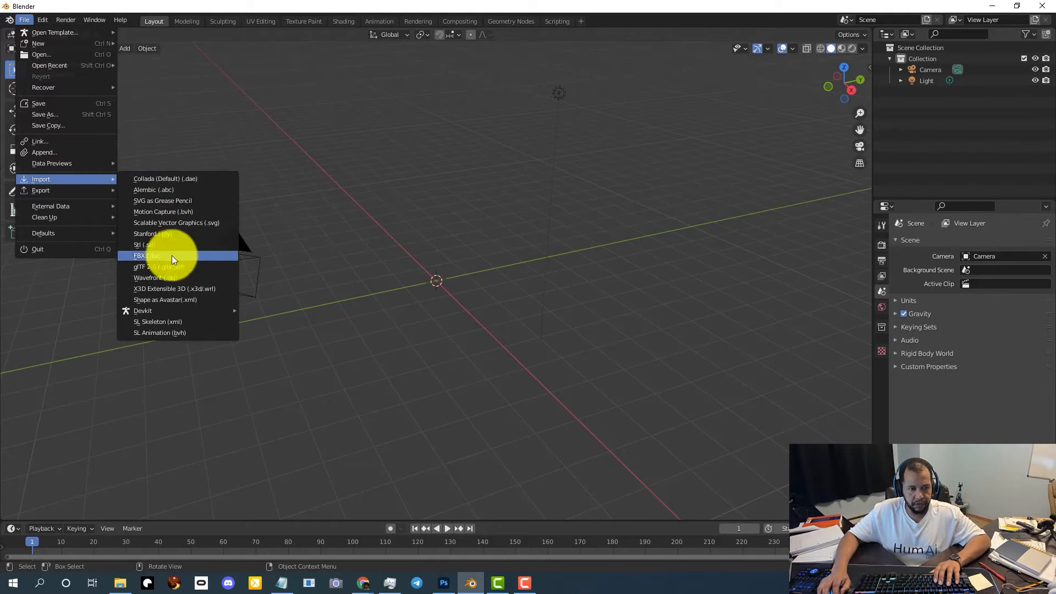
left_click(209, 266)
double_click(413, 204)
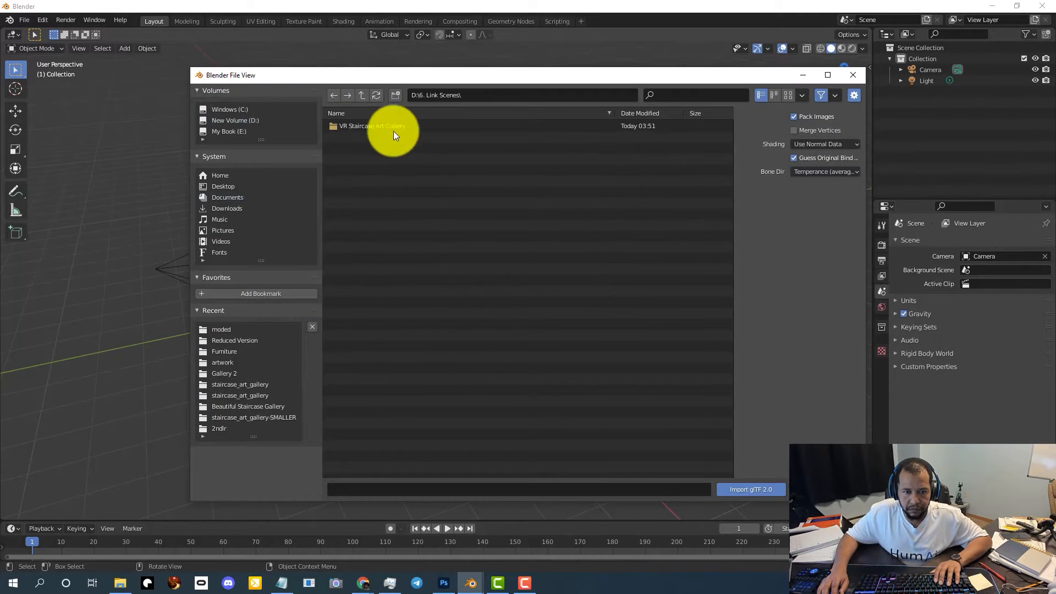
double_click(393, 127)
double_click(393, 128)
left_click(378, 137)
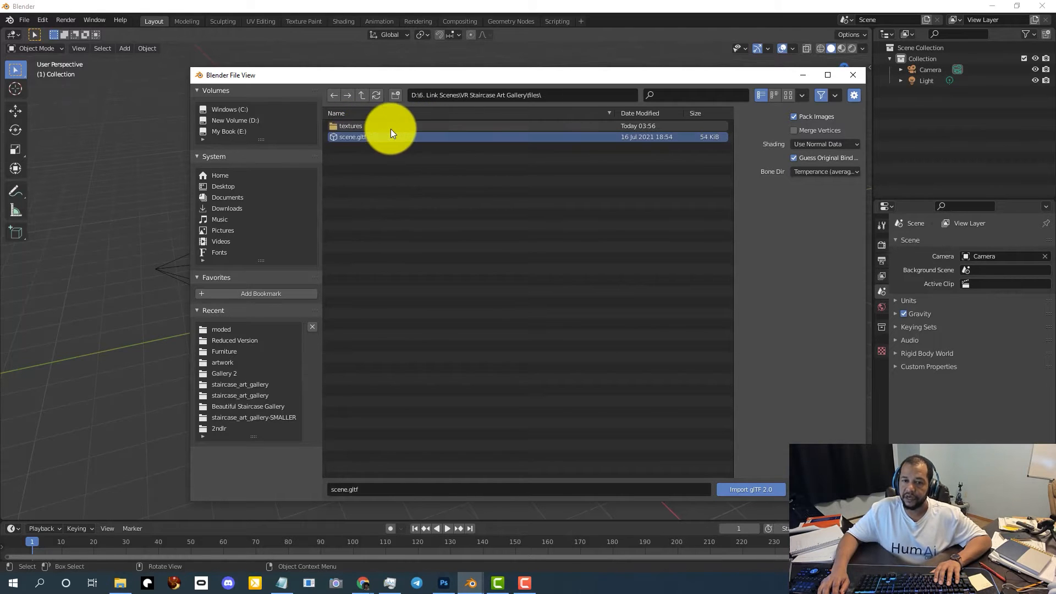
left_click(754, 490)
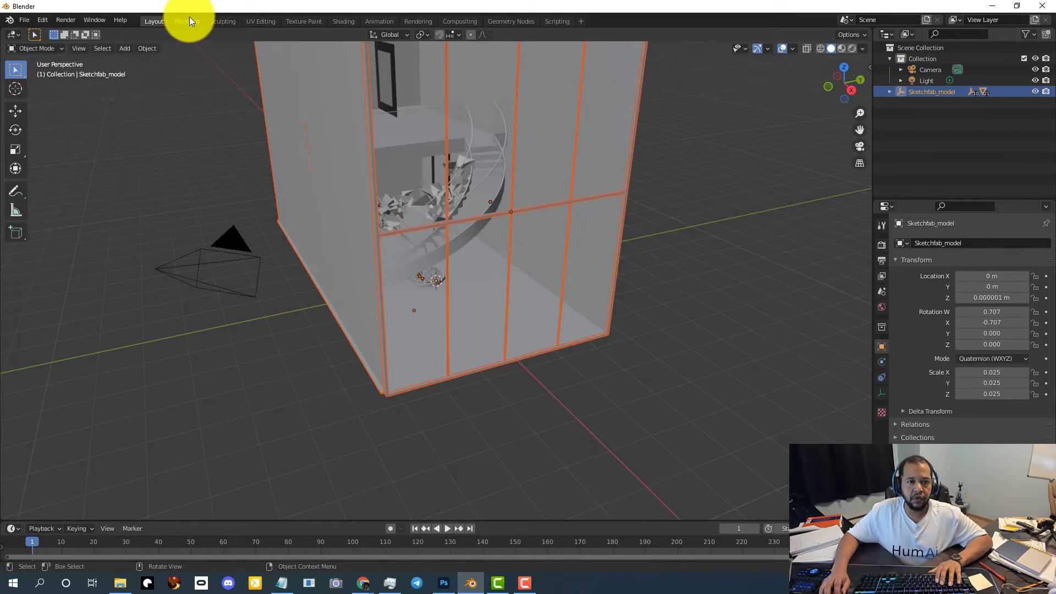
left_click(337, 22)
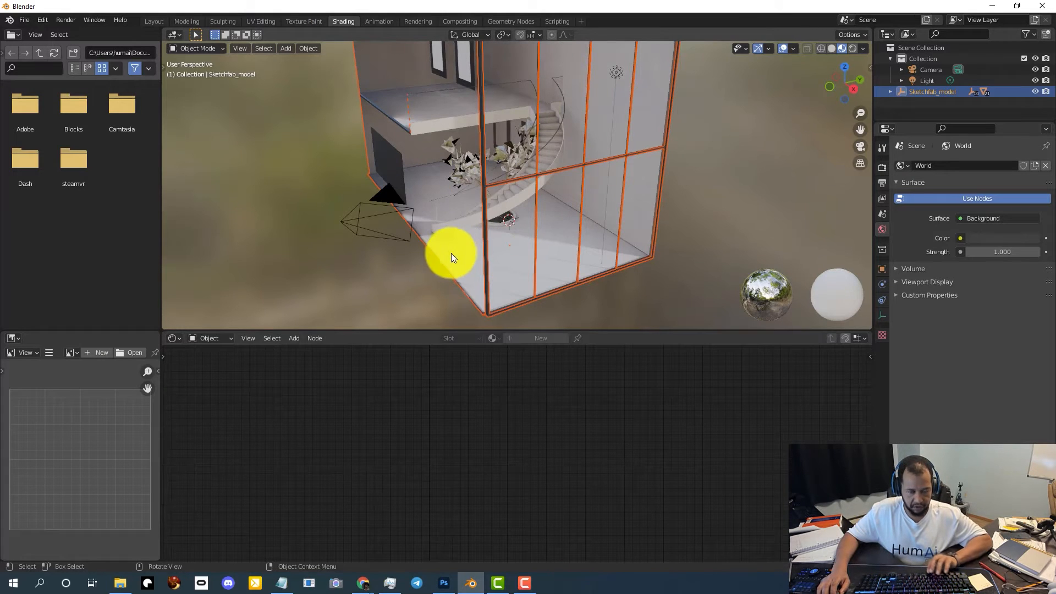
Enlarge the 3D viewport and show the whole staircase gallery model in it.
left_click_drag(859, 128, 532, 372)
left_click_drag(638, 330, 599, 521)
left_click_drag(846, 80, 389, 68)
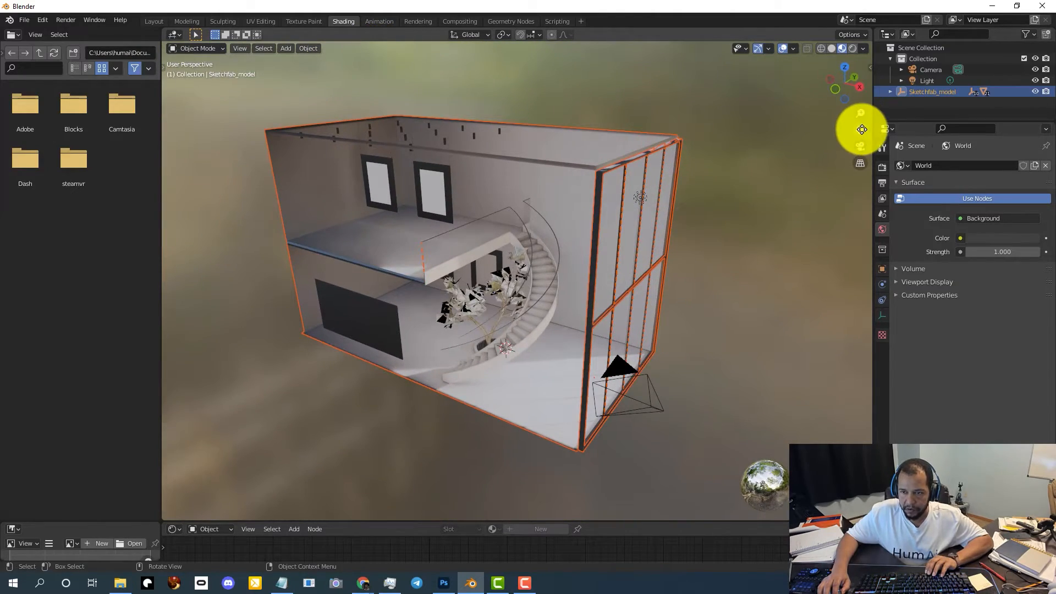
Delete the leaf mesh from the tree inside the gallery, keeping its bare trunk and branches.
mouse_move(862, 129)
left_mouse_down()
mouse_move(853, 114)
mouse_move(849, 130)
left_mouse_up()
scroll(511, 255, "up", 5)
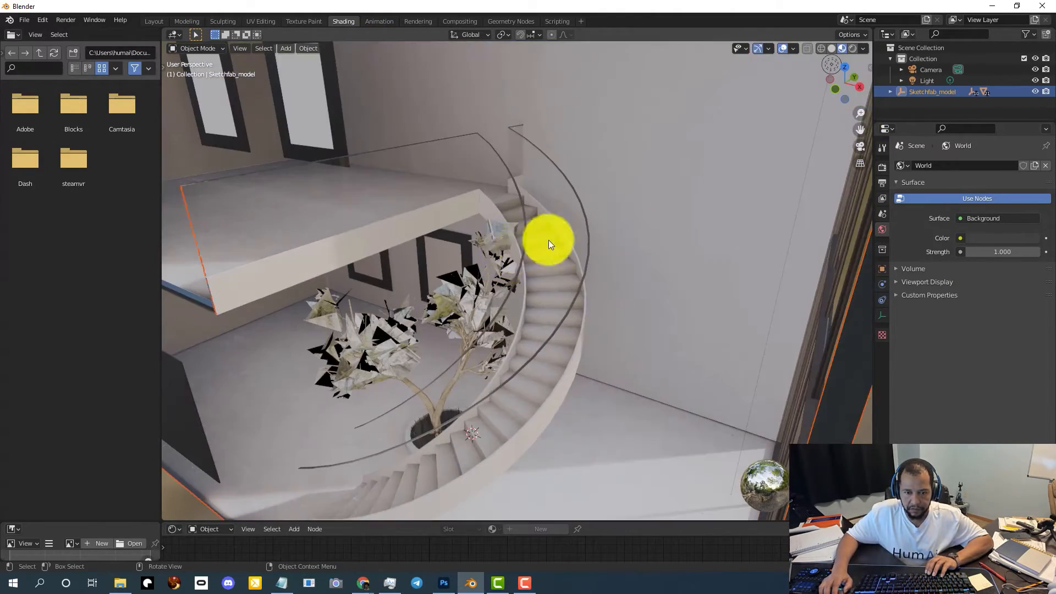
left_click_drag(846, 65, 620, 69)
left_click_drag(288, 59, 761, 69)
left_click_drag(415, 54, 506, 514)
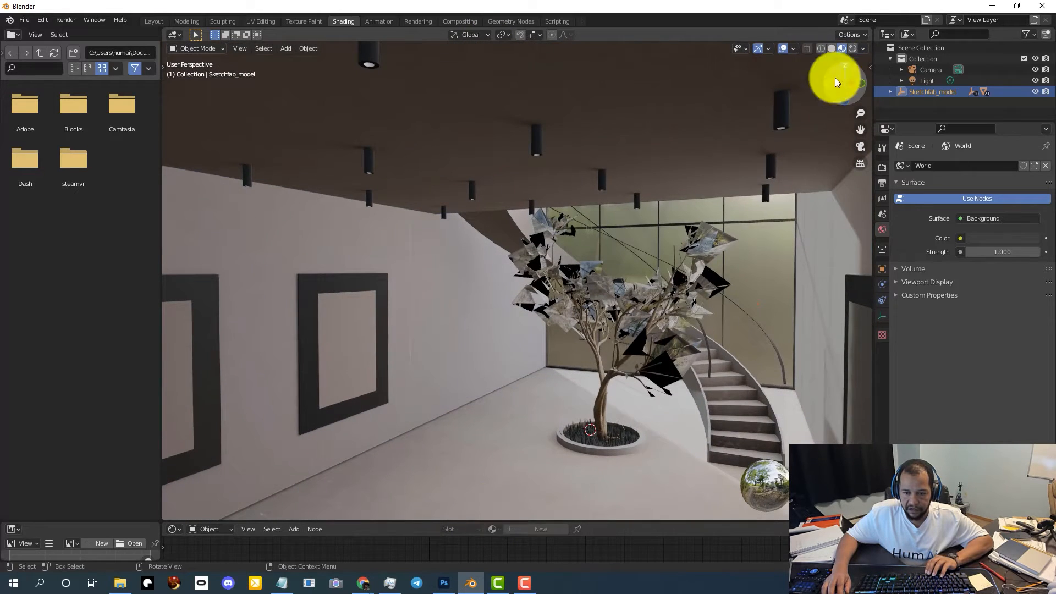
left_click(643, 292)
key("Delete")
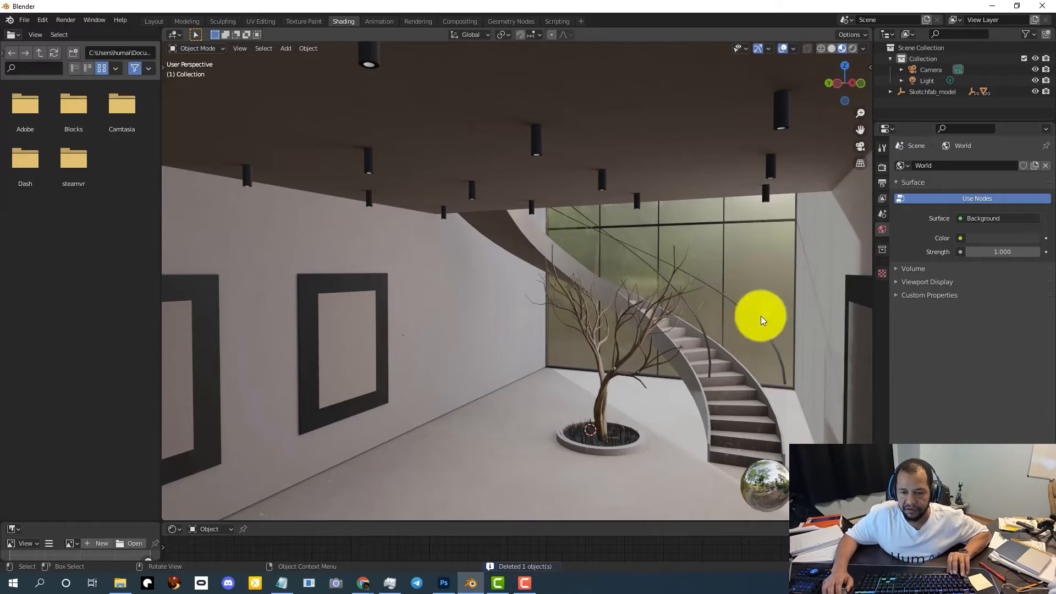
Look at the framed paintings on the gallery's upper floor, selecting the blank canvas of one frame.
mouse_move(859, 83)
left_mouse_down()
mouse_move(781, 97)
mouse_move(721, 64)
mouse_move(641, 101)
mouse_move(523, 104)
mouse_move(667, 132)
mouse_move(768, 123)
mouse_move(809, 89)
mouse_move(773, 74)
mouse_move(793, 97)
mouse_move(863, 113)
mouse_move(847, 131)
left_mouse_up()
left_click(324, 294)
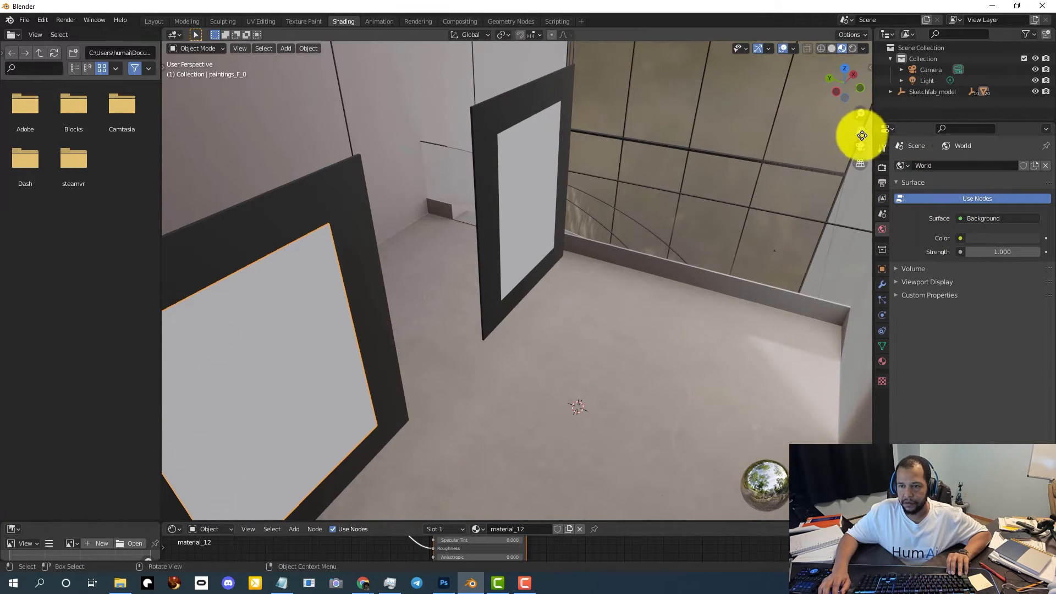
mouse_move(861, 130)
left_mouse_down()
mouse_move(836, 106)
mouse_move(219, 71)
left_mouse_up()
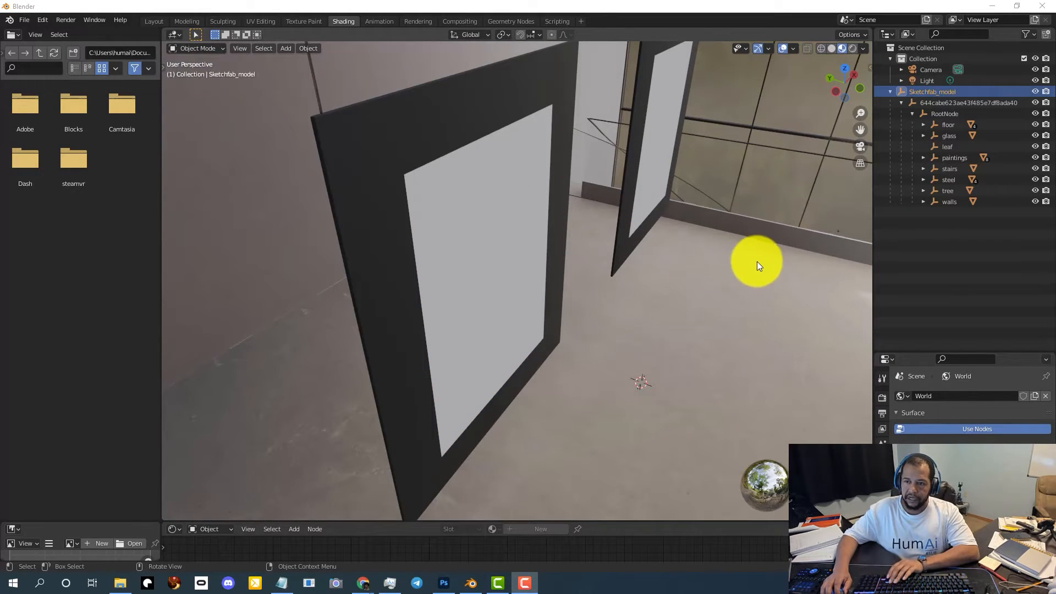
Export the model as glTF 2.0 binary named vr-starcase.glb into the VR Staircase Art Gallery folder.
left_click(25, 20)
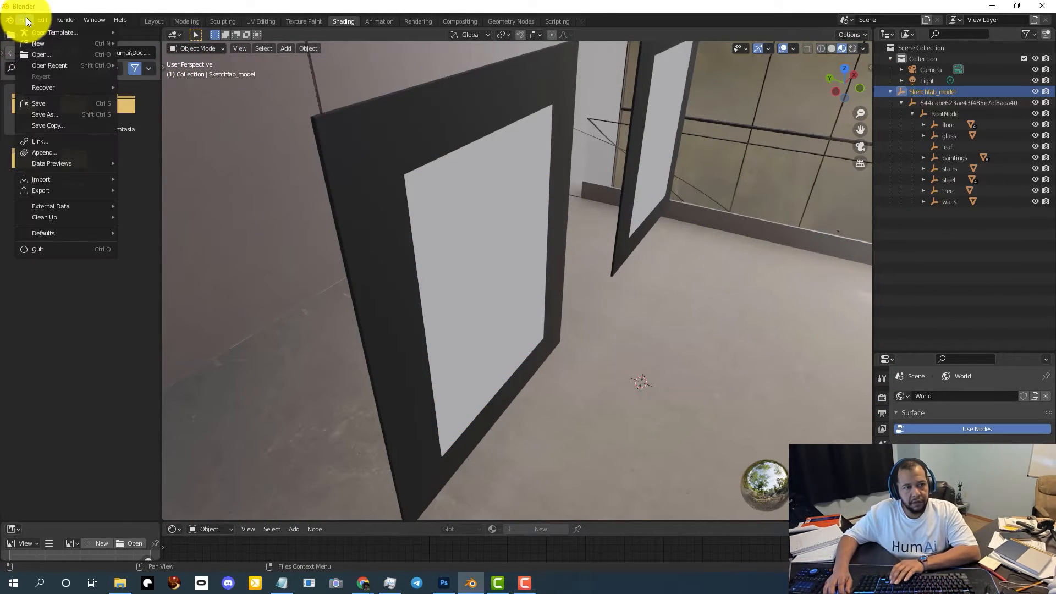
mouse_move(61, 190)
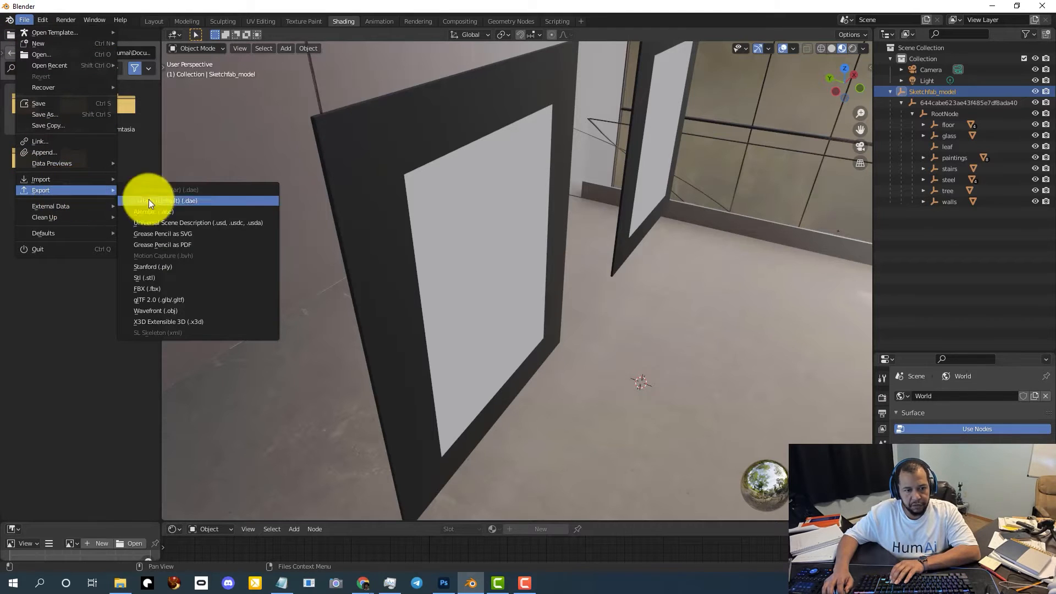
left_click(198, 299)
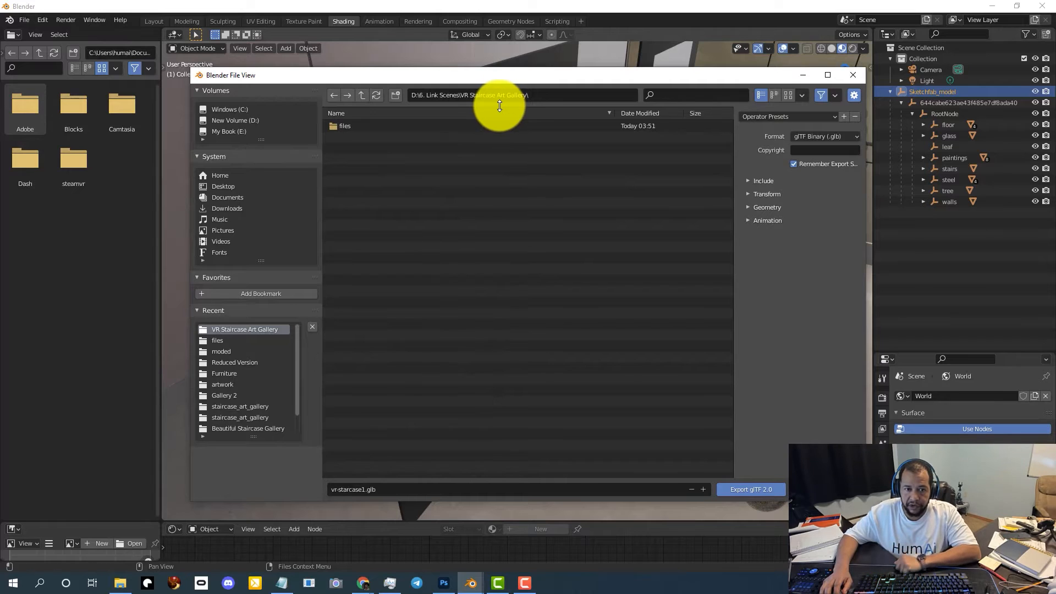
left_click(364, 487)
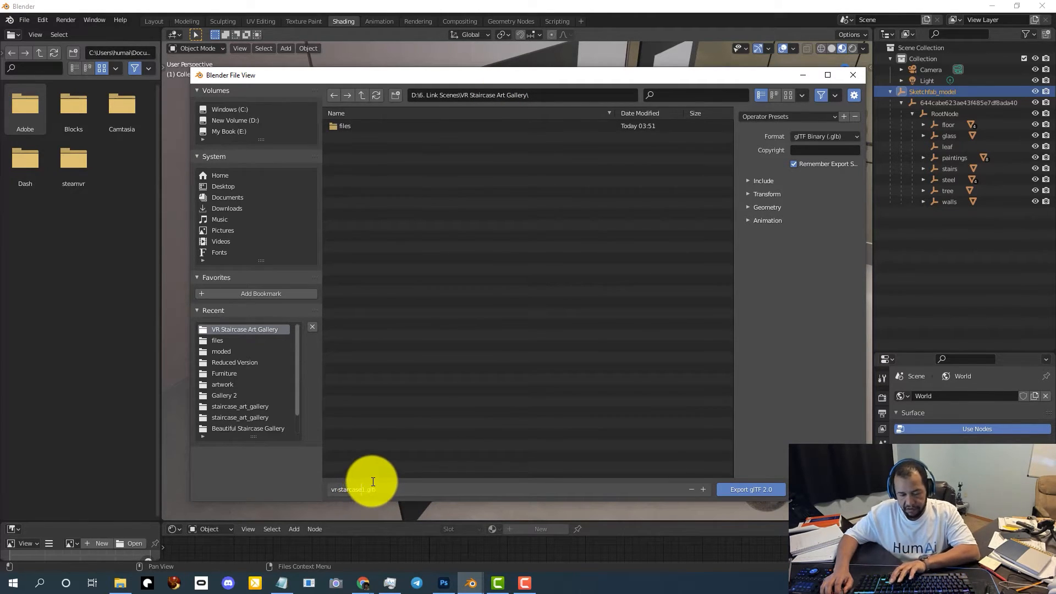
key("BackSpace")
key("Return")
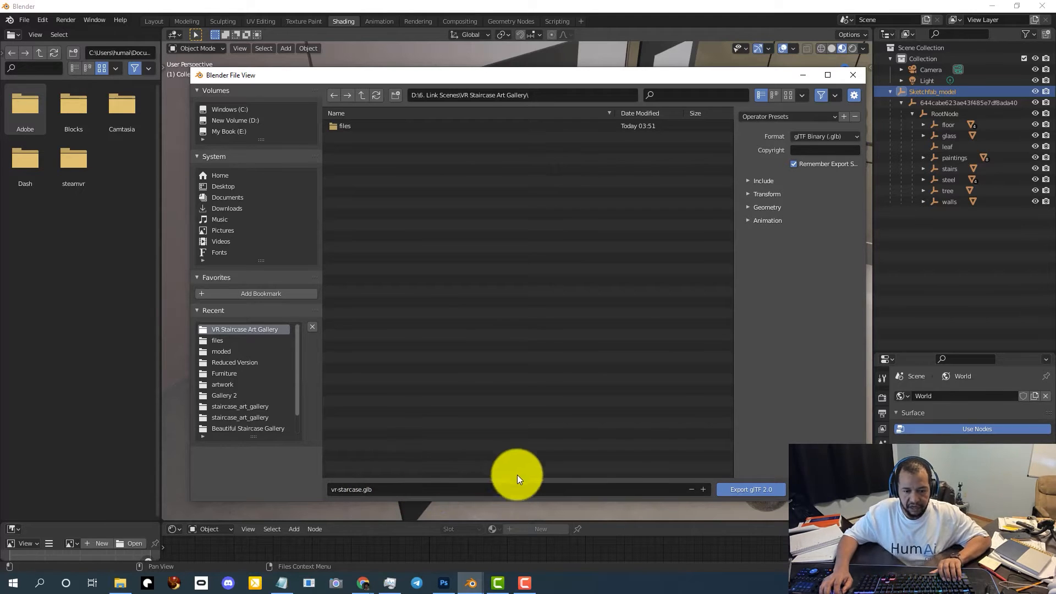
left_click(758, 493)
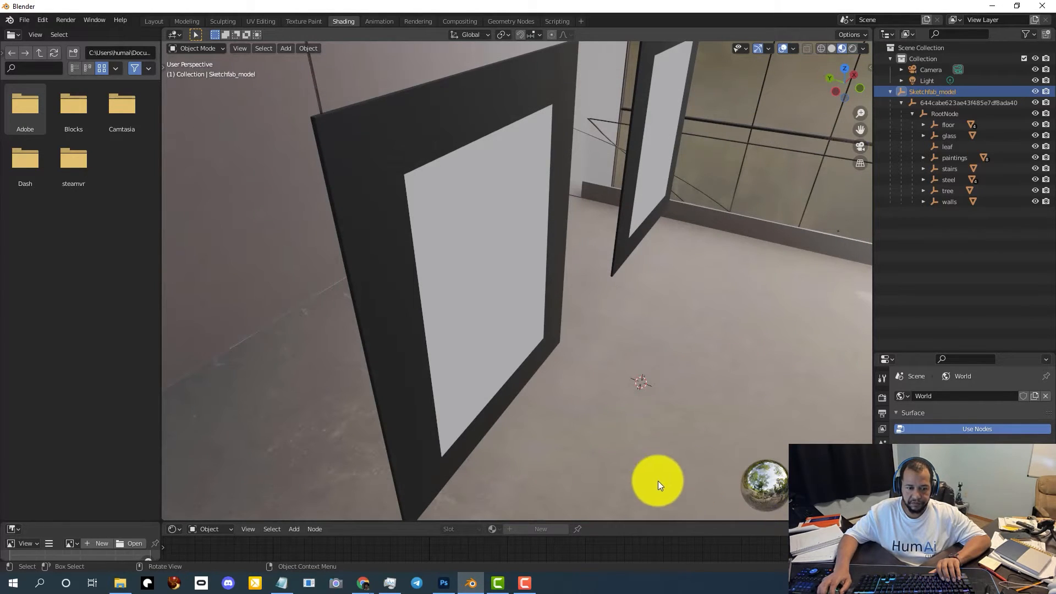
Minimize Blender and create a new empty project from the Spoke projects page in the browser.
left_click(991, 6)
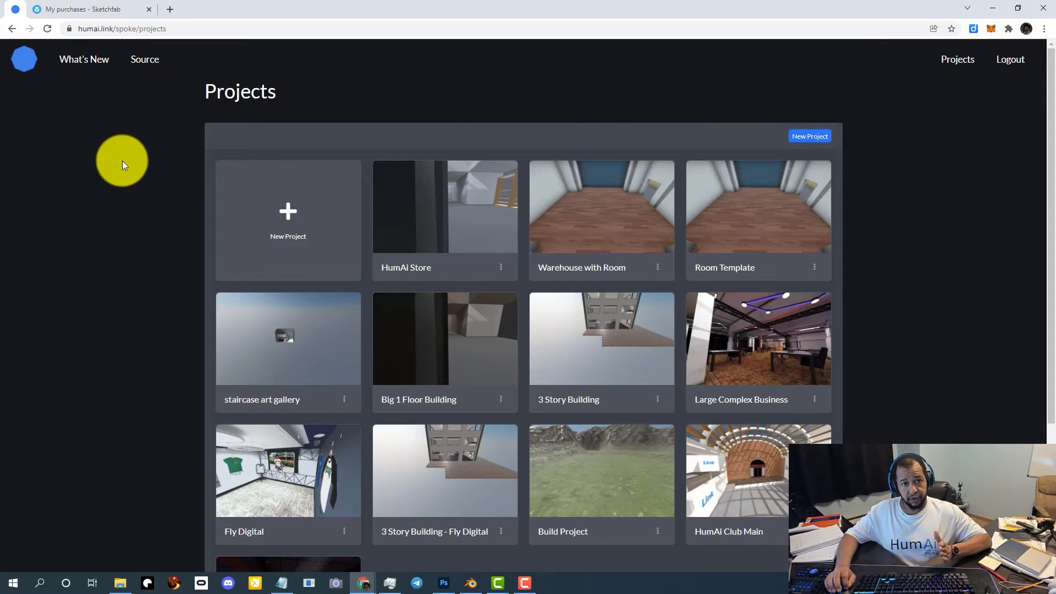
left_click(289, 209)
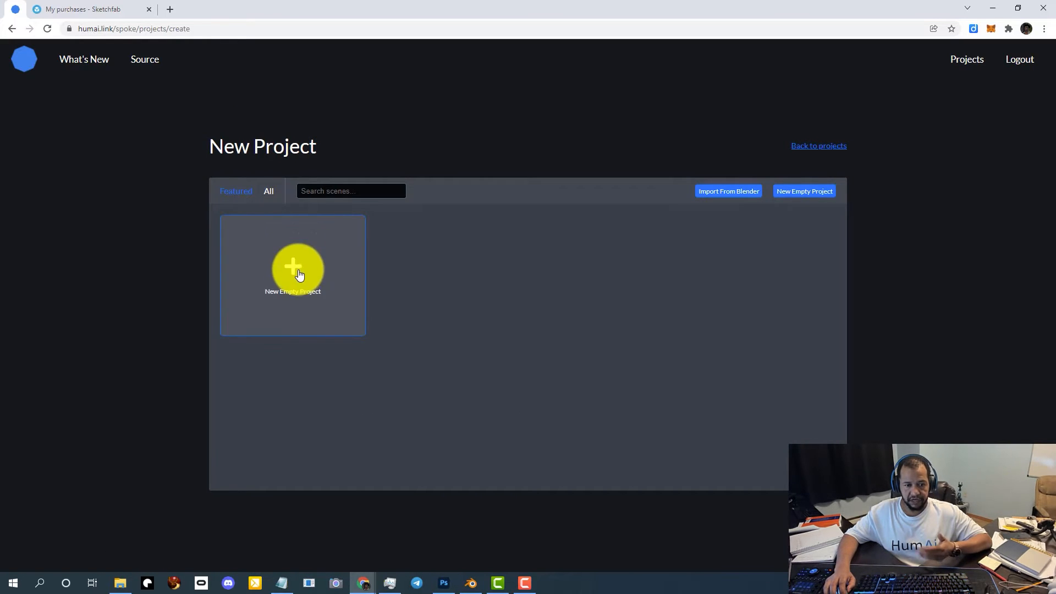
left_click(297, 274)
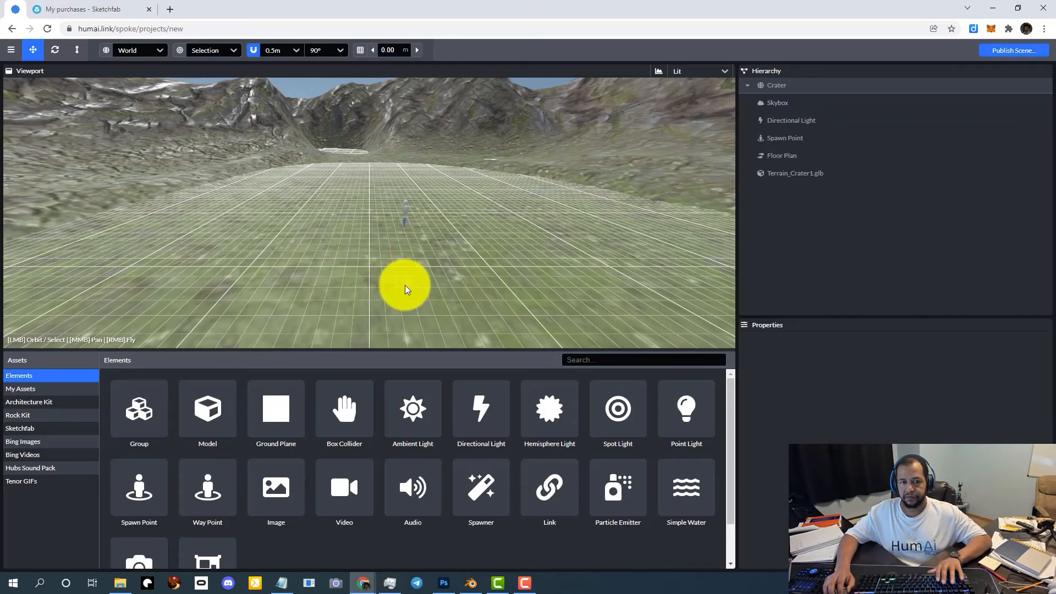
Make the Terrain_Crater1.glb model invisible and disable it in the scene.
left_click(794, 174)
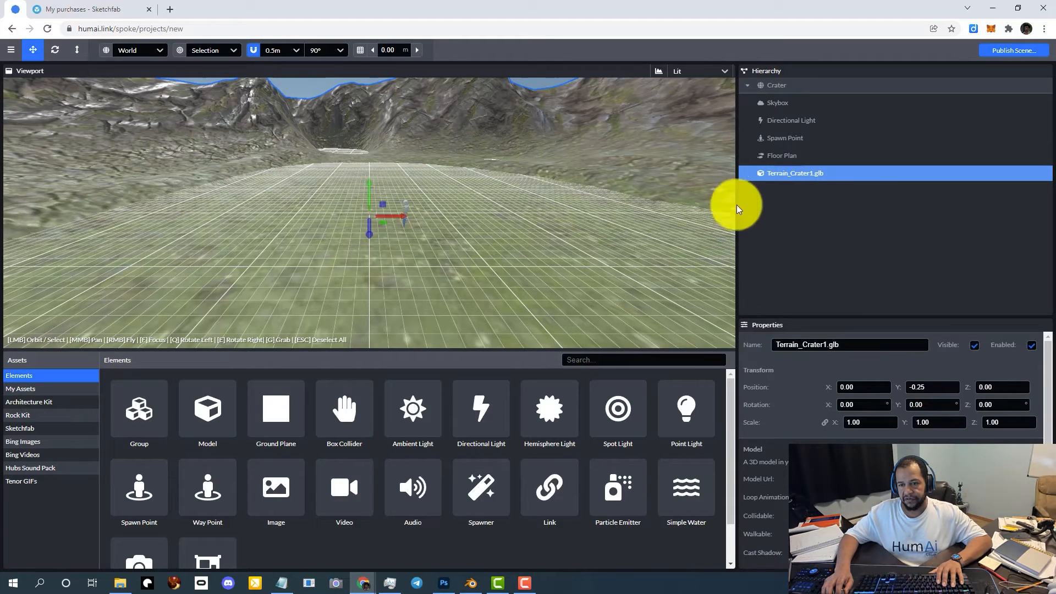
left_click(974, 346)
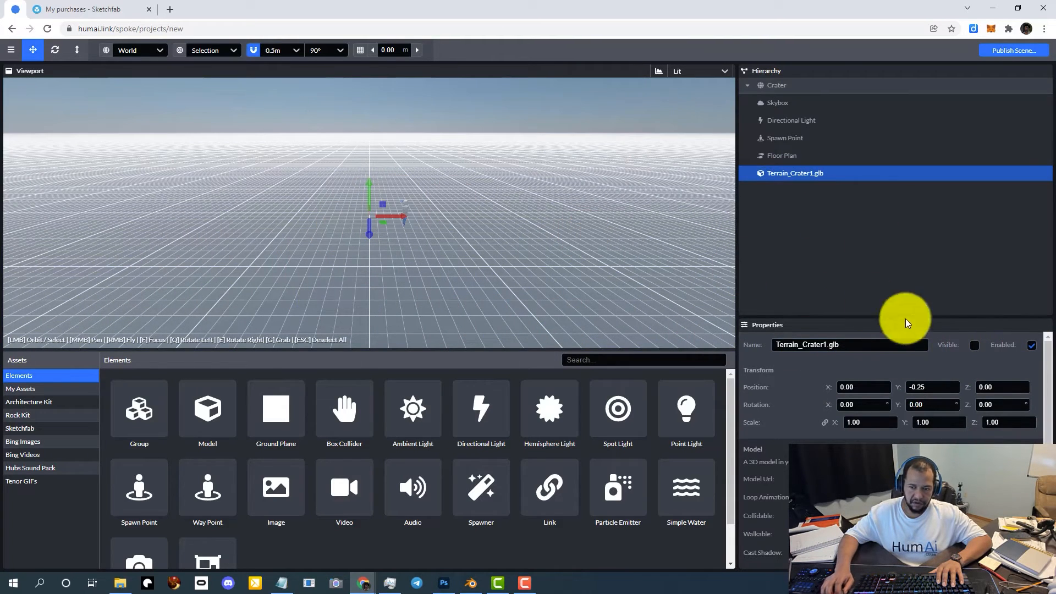
left_click(1031, 345)
Examine the scene grid without its terrain from several angles and distances.
left_click_drag(334, 137, 346, 158)
scroll(346, 154, "down", 8)
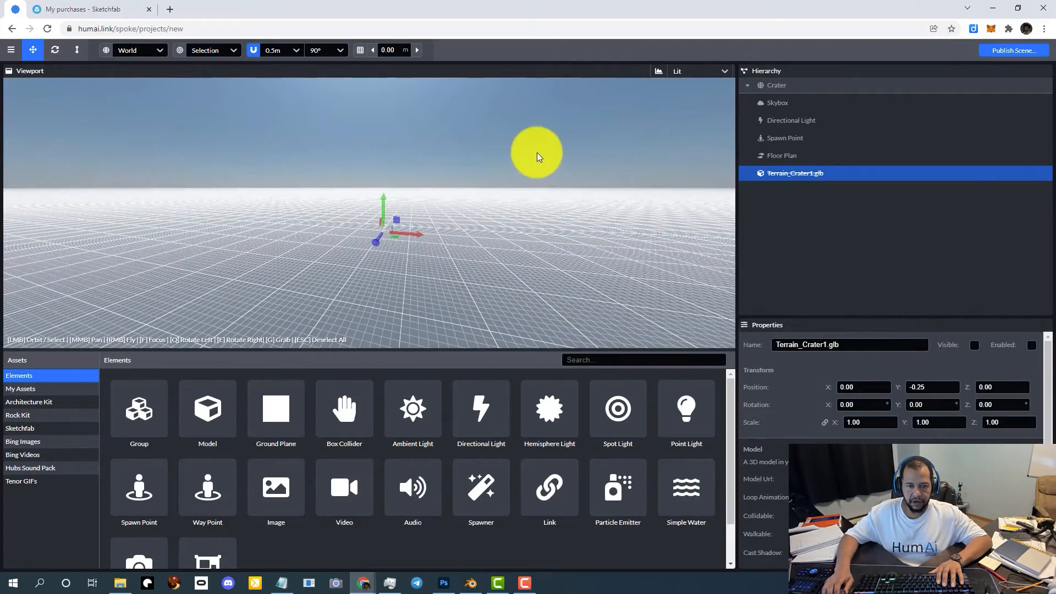
mouse_move(538, 154)
right_mouse_down()
mouse_move(481, 198)
mouse_move(588, 135)
mouse_move(525, 163)
right_mouse_up()
scroll(363, 269, "up", 5)
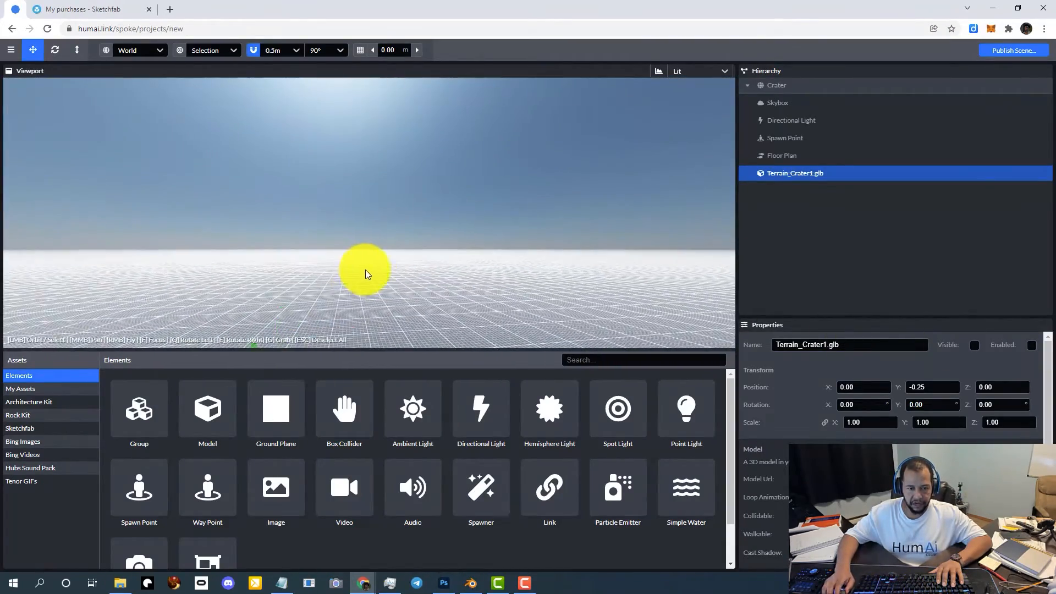
scroll(369, 267, "down", 5)
left_click_drag(352, 293, 319, 311)
scroll(318, 309, "up", 3)
right_click_drag(434, 328, 367, 365)
left_click_drag(393, 251, 514, 196)
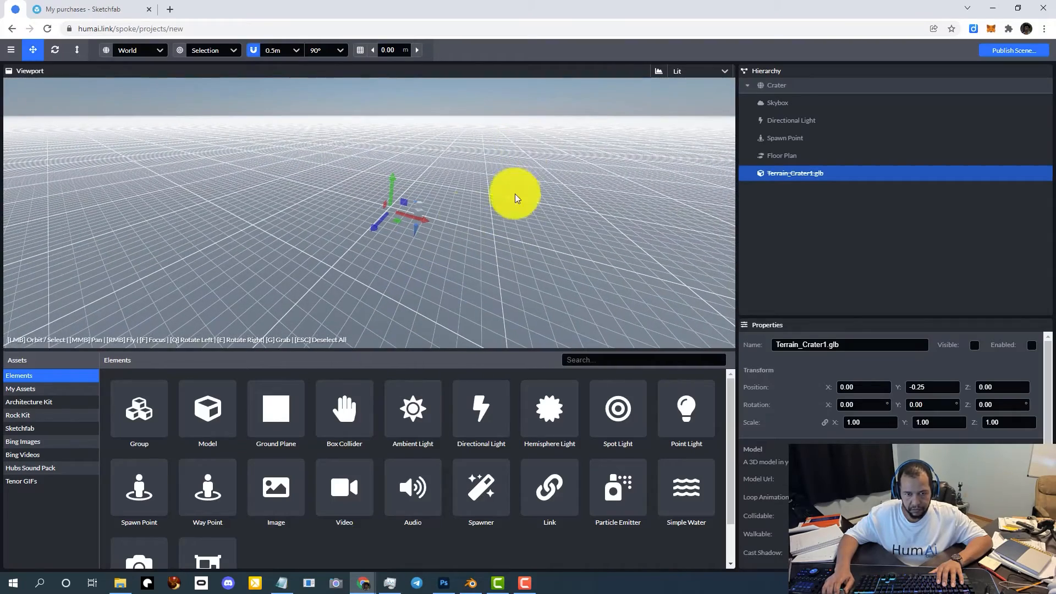
Upload vr-starcase.glb from the VR Staircase Art Gallery folder to My Assets.
left_click(43, 389)
left_click(713, 360)
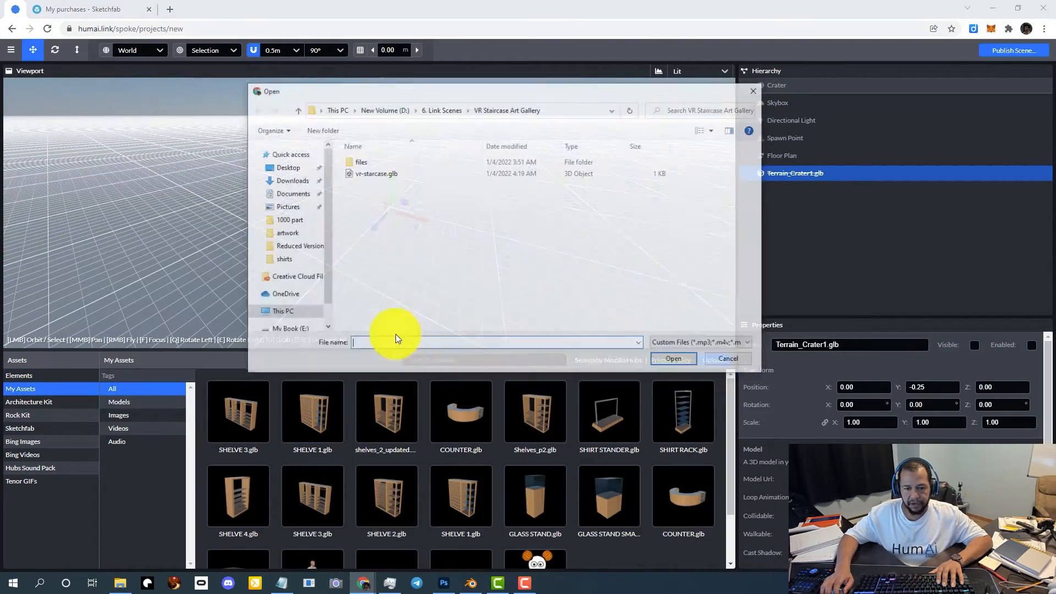
left_click_drag(412, 94, 313, 133)
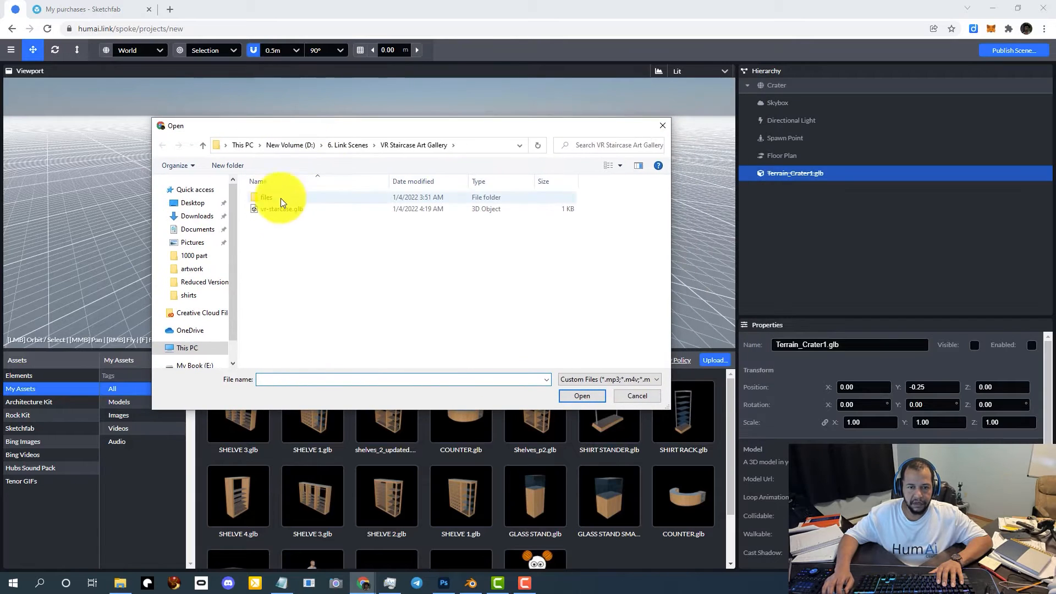
left_click(279, 209)
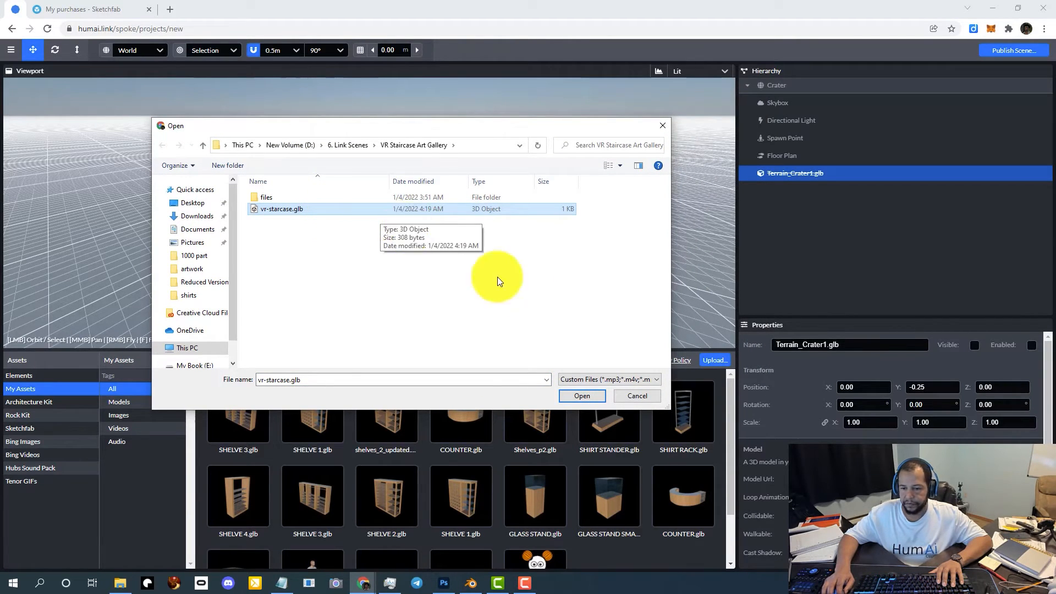
left_click(578, 395)
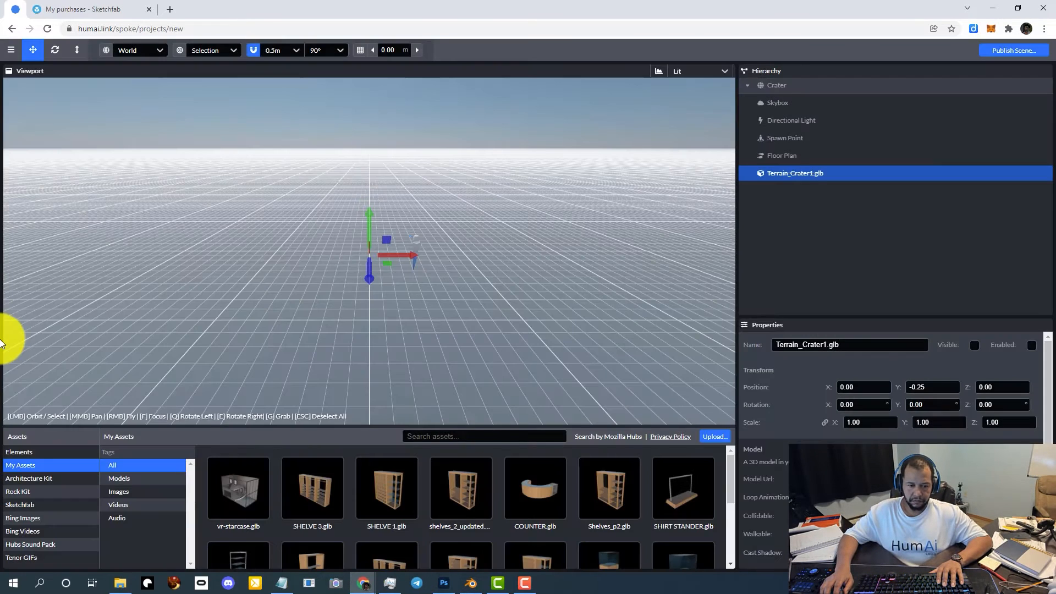
Place the uploaded vr-starcase.glb model in the scene at position X 5.00, Y 0.00, Z 2.50.
mouse_move(231, 519)
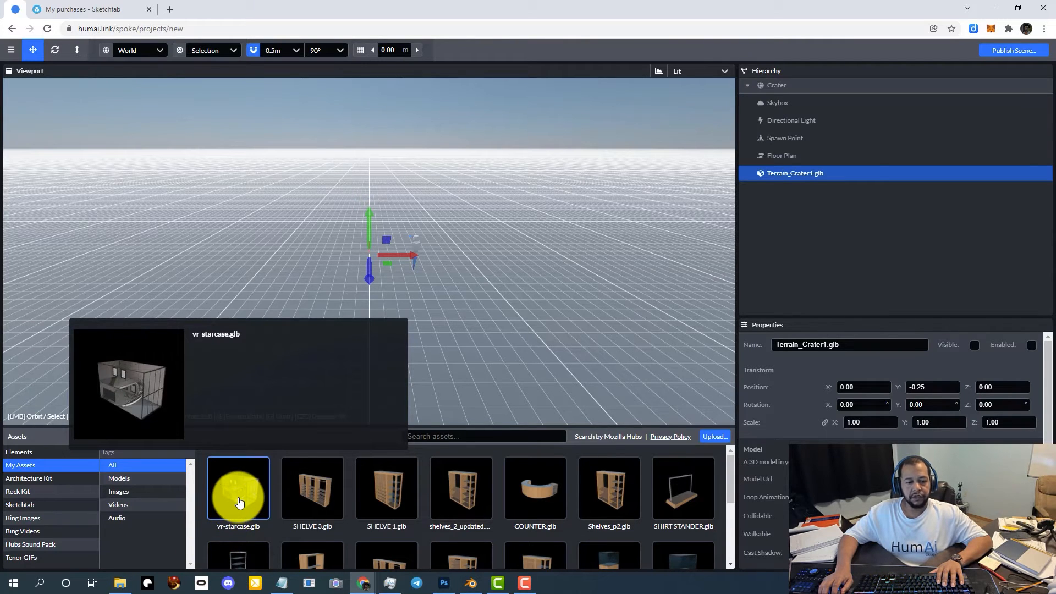
left_click(239, 502)
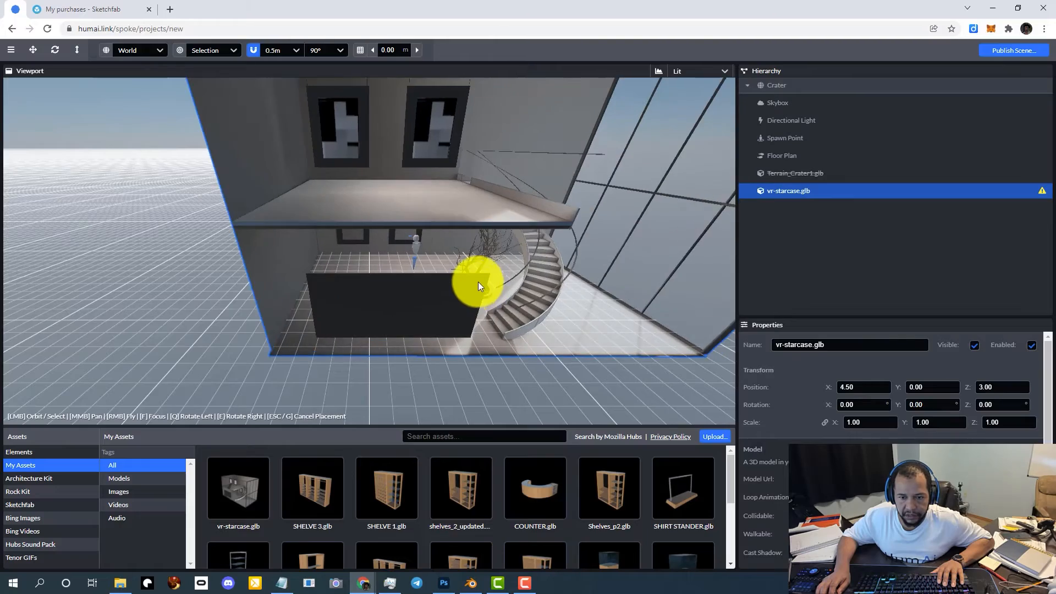
left_click(484, 316)
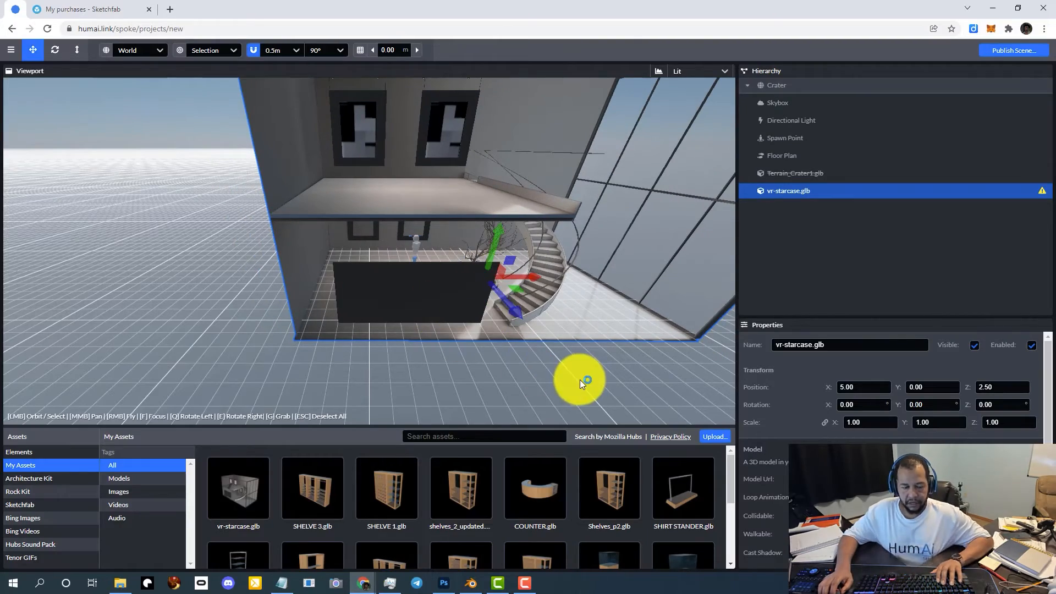
Regenerate the Floor Plan's walkable area and inspect its coverage on the upper floor and around the tree and stairs.
mouse_move(580, 383)
right_mouse_down()
mouse_move(740, 354)
mouse_move(754, 405)
mouse_move(741, 419)
mouse_move(521, 374)
mouse_move(490, 332)
mouse_move(340, 336)
mouse_move(685, 345)
mouse_move(738, 351)
mouse_move(733, 372)
mouse_move(640, 367)
mouse_move(785, 382)
mouse_move(802, 358)
mouse_move(577, 349)
mouse_move(879, 368)
mouse_move(575, 322)
mouse_move(545, 278)
mouse_move(431, 334)
mouse_move(405, 306)
mouse_move(221, 302)
mouse_move(452, 314)
mouse_move(424, 302)
right_mouse_up()
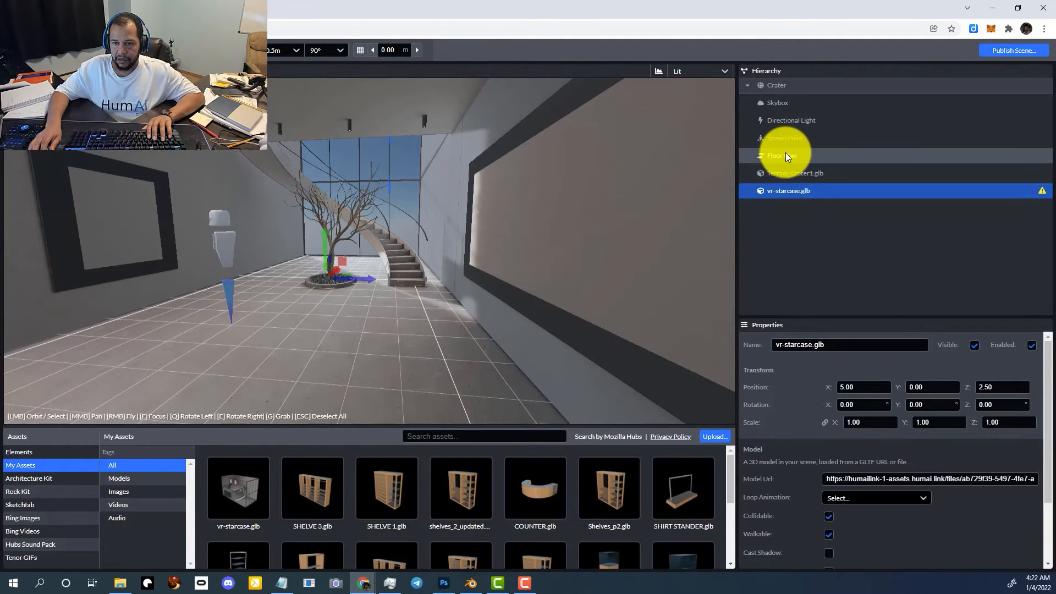
left_click(785, 155)
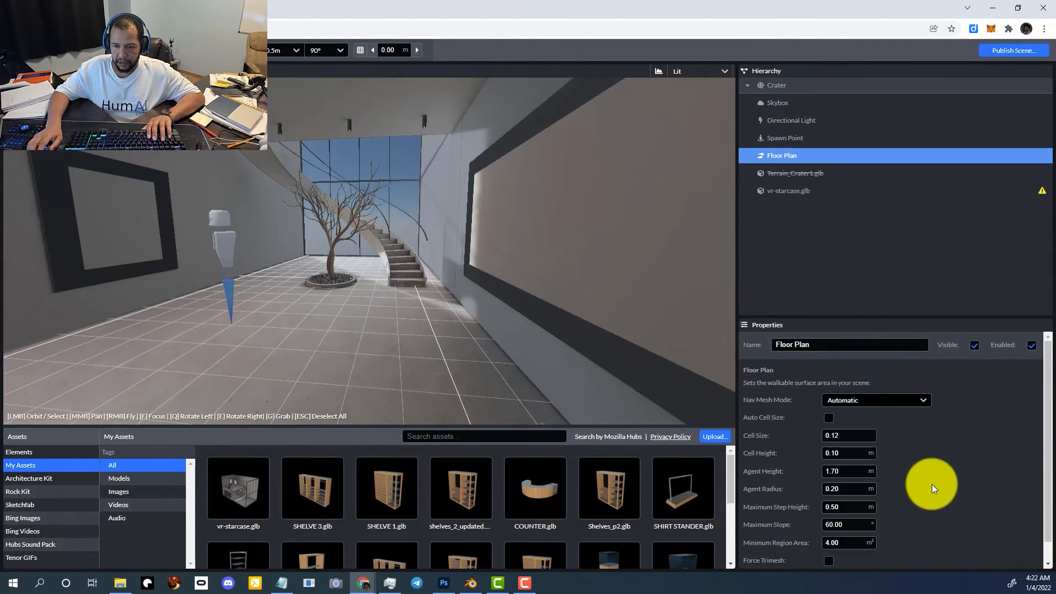
scroll(932, 484, "down", 2)
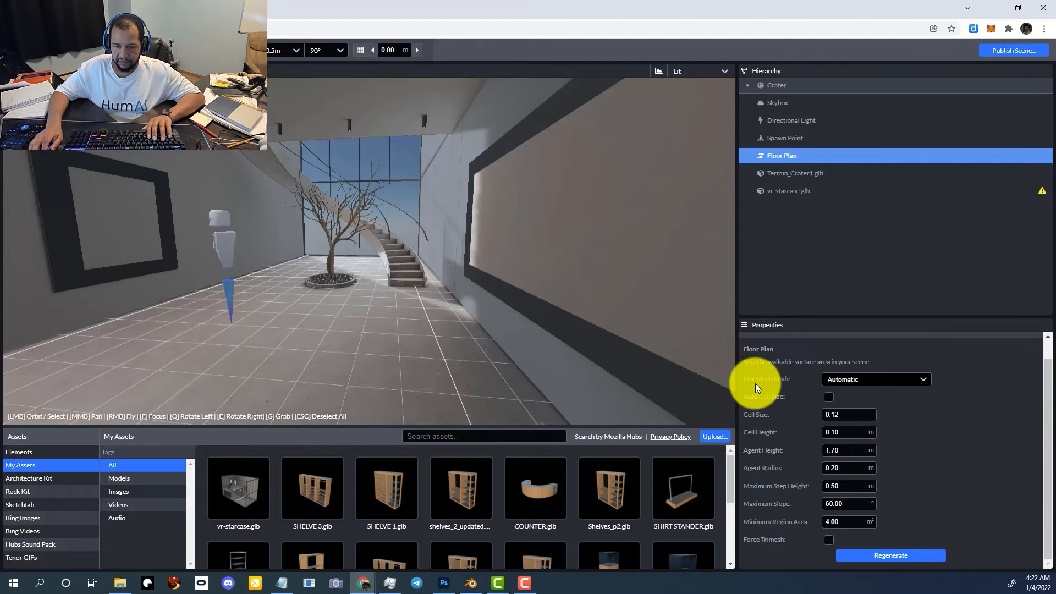
left_click(901, 556)
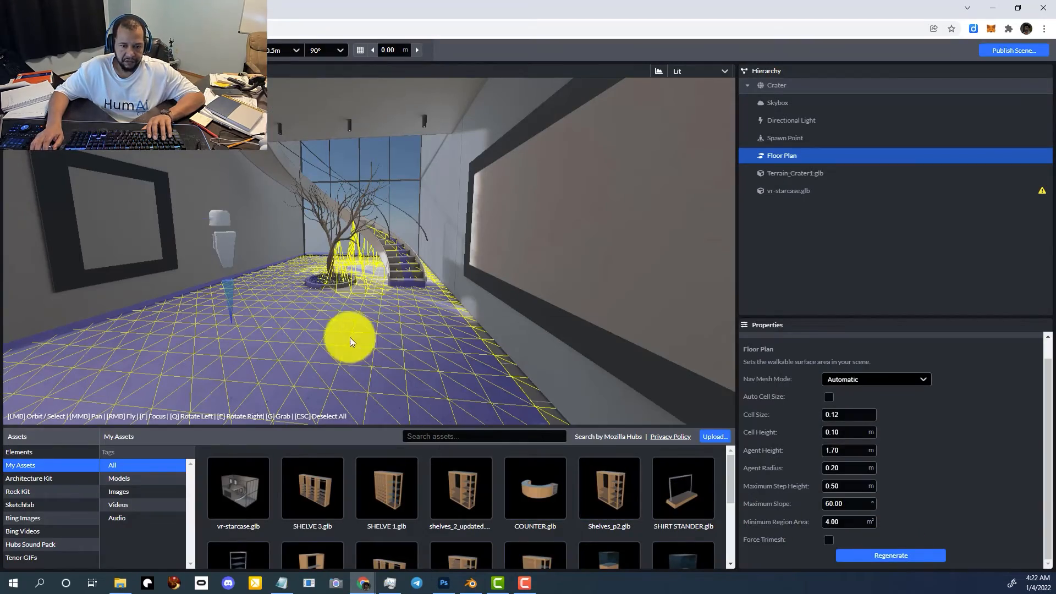
right_click_drag(407, 325, 479, 323)
key("w")
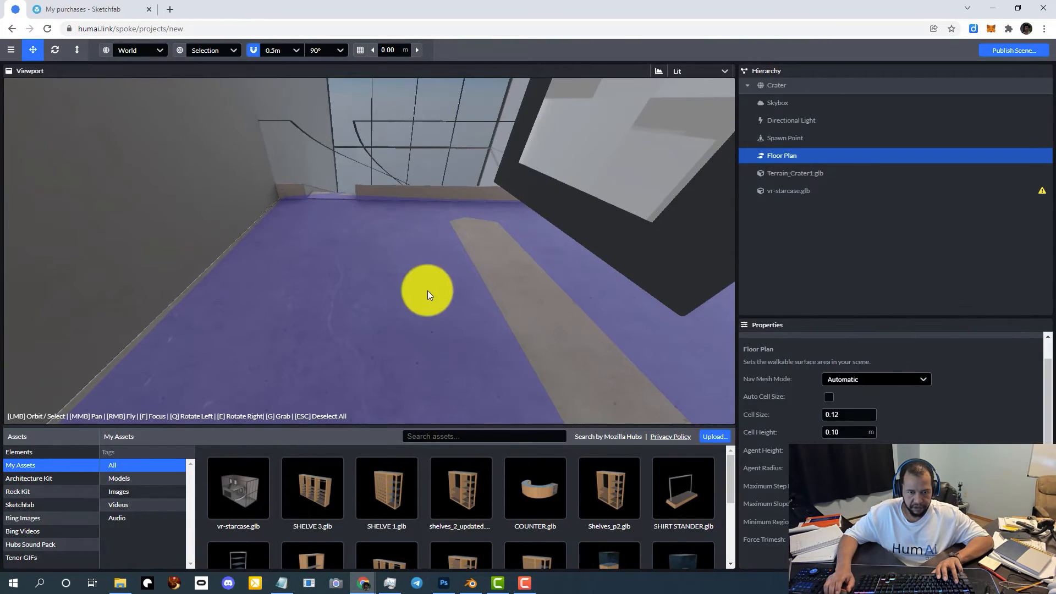
mouse_move(424, 290)
right_mouse_down()
mouse_move(370, 255)
mouse_move(570, 288)
mouse_move(648, 242)
mouse_move(869, 292)
mouse_move(570, 248)
mouse_move(422, 281)
mouse_move(510, 301)
mouse_move(444, 298)
mouse_move(436, 283)
right_mouse_up()
key("w")
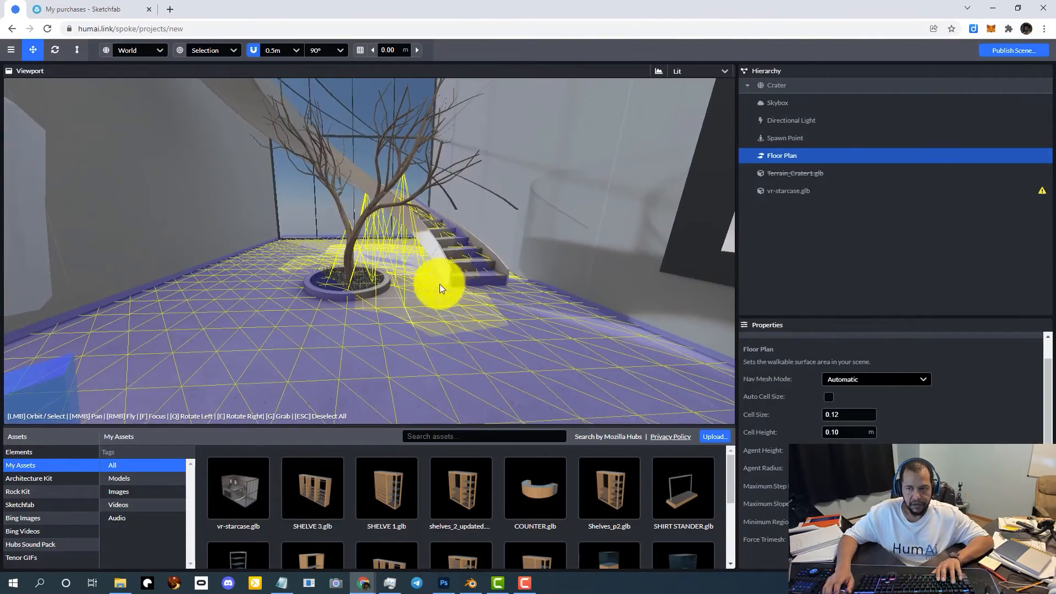
Start publishing the scene and save the project under the name Beautiful VR Staircase.
left_click(1008, 53)
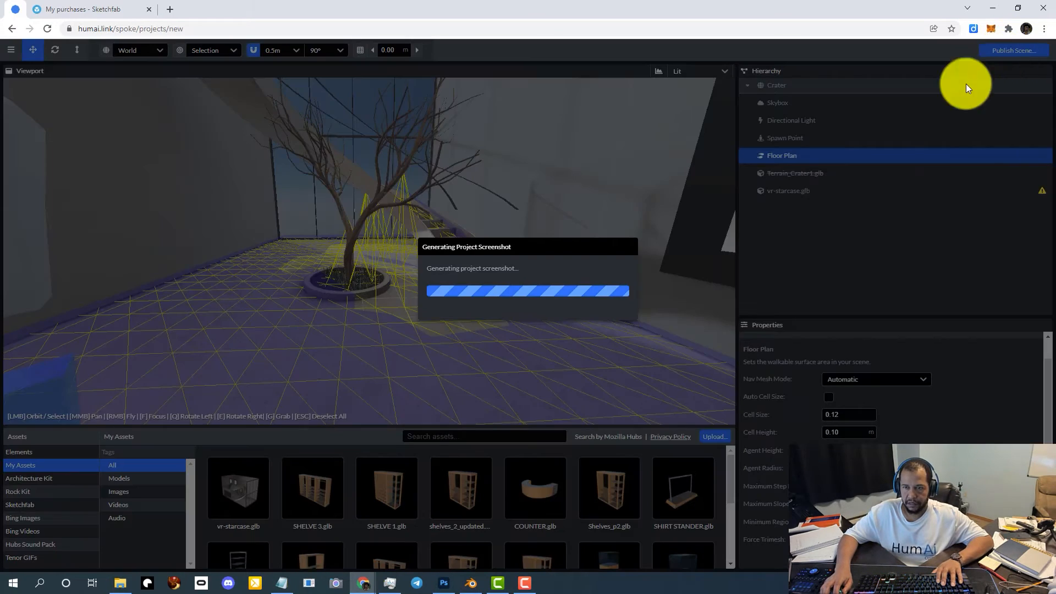
left_click(611, 236)
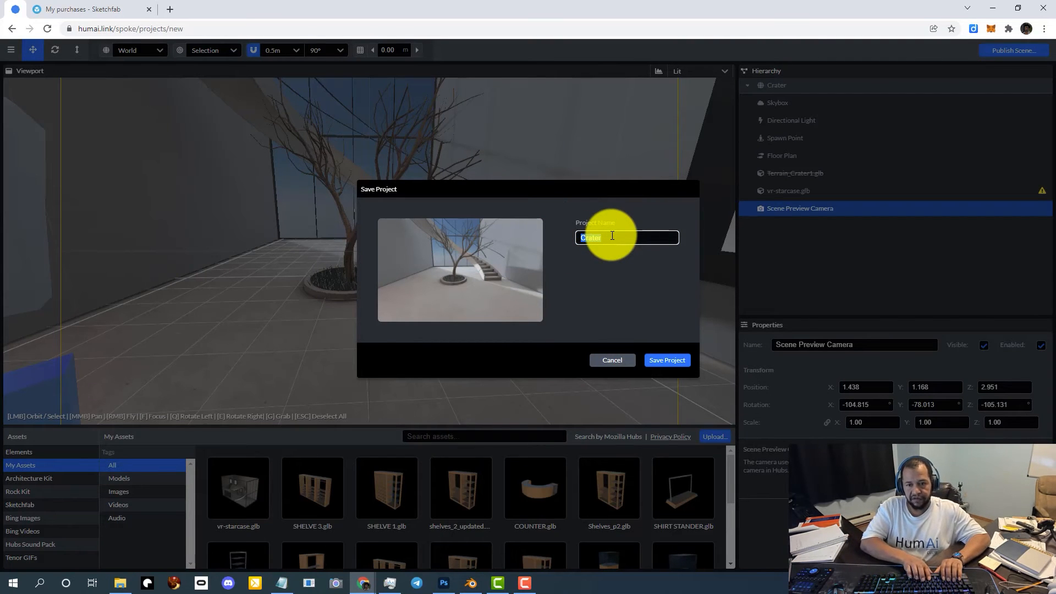
type("Vr")
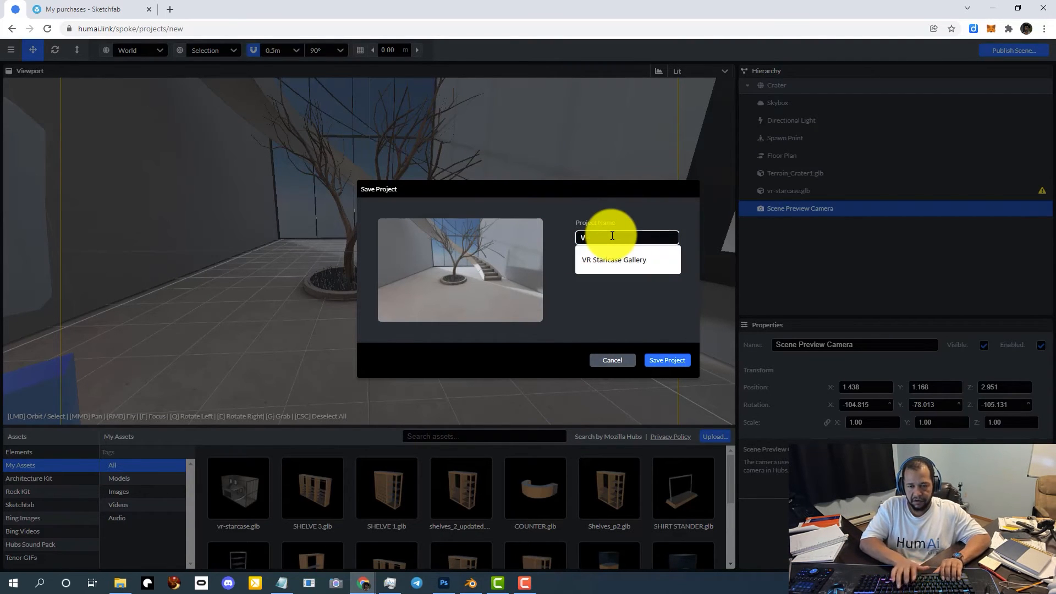
key("BackSpace")
key("BackSpace")
type("B")
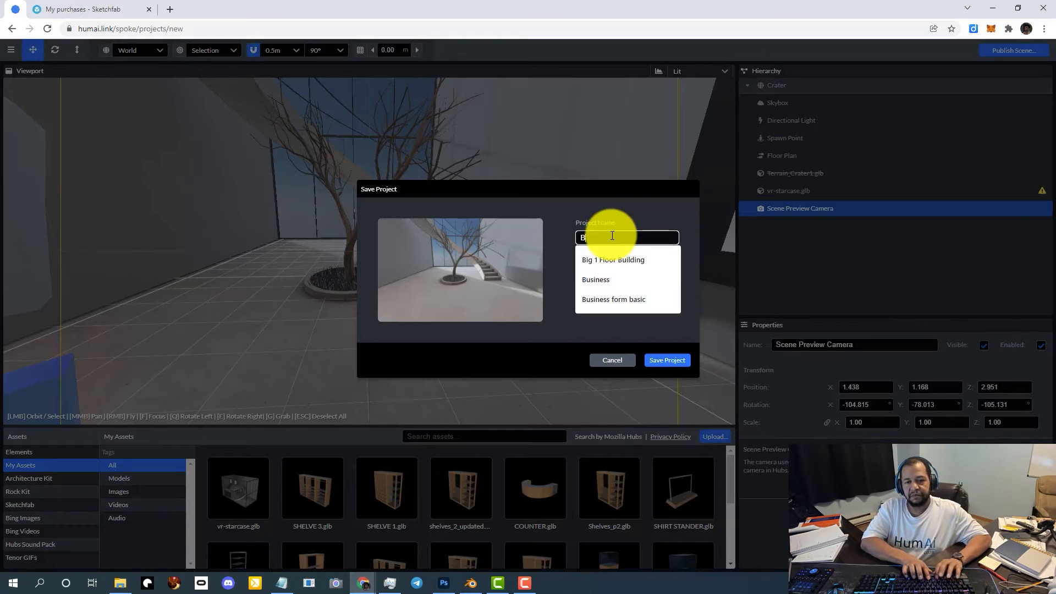
type("eautiful VR Staircase")
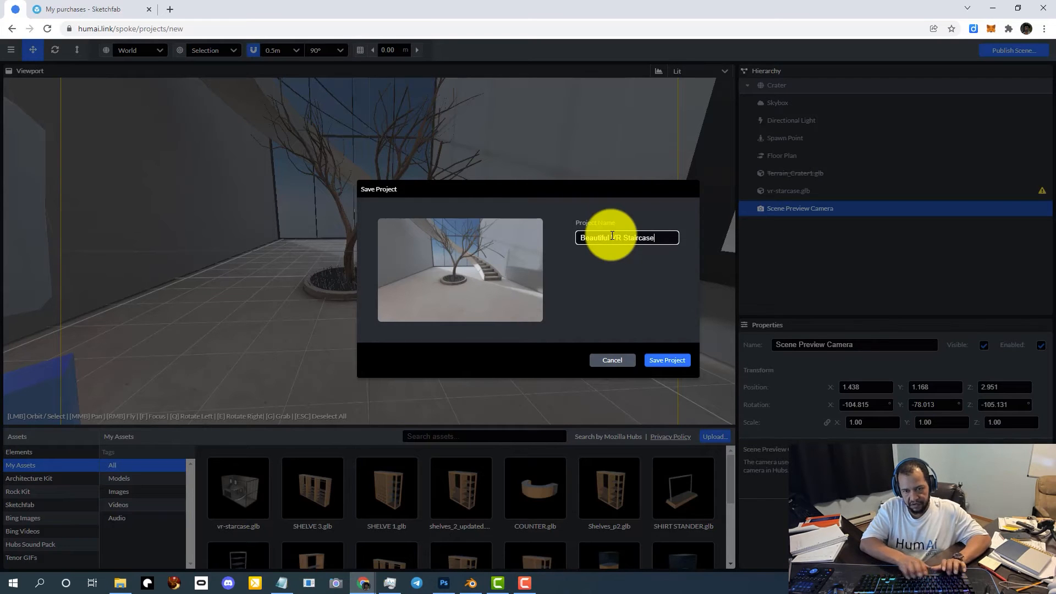
left_click(681, 360)
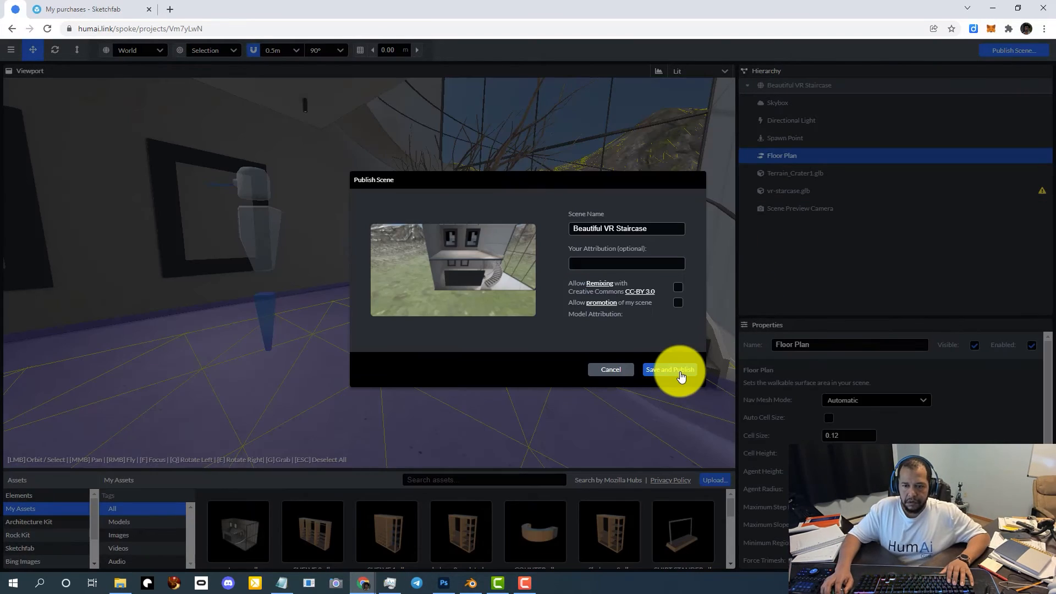
Save and publish the Beautiful VR Staircase scene through the performance check, and open its published scene page.
left_click(680, 371)
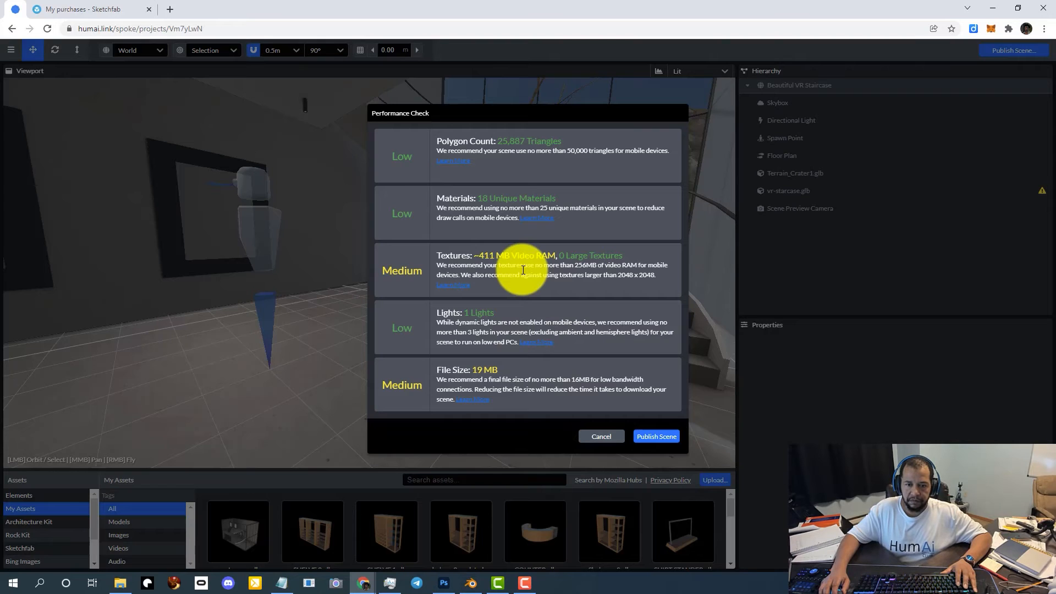
left_click(673, 438)
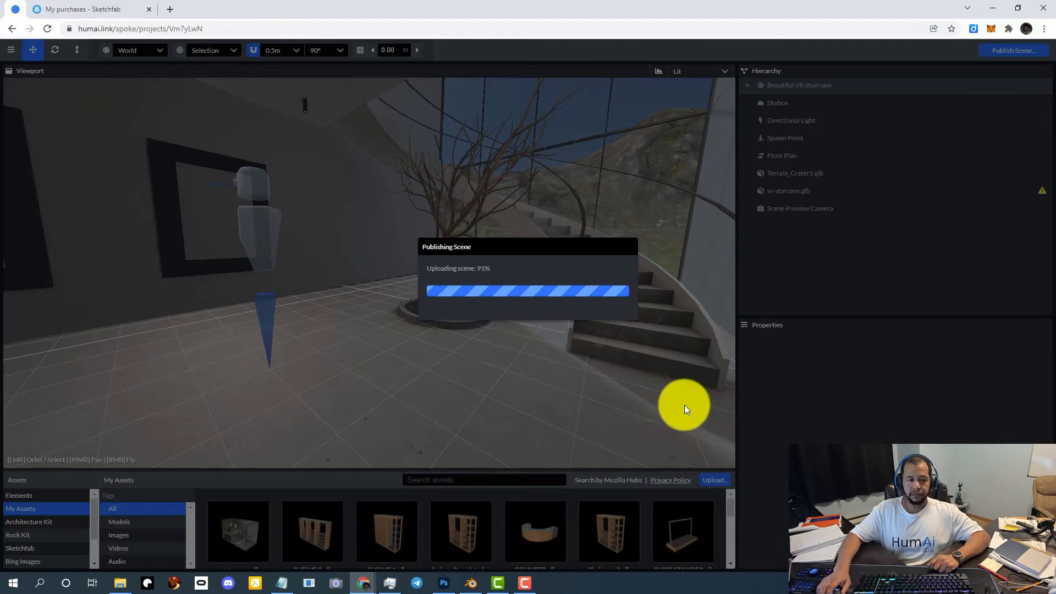
left_click(667, 292)
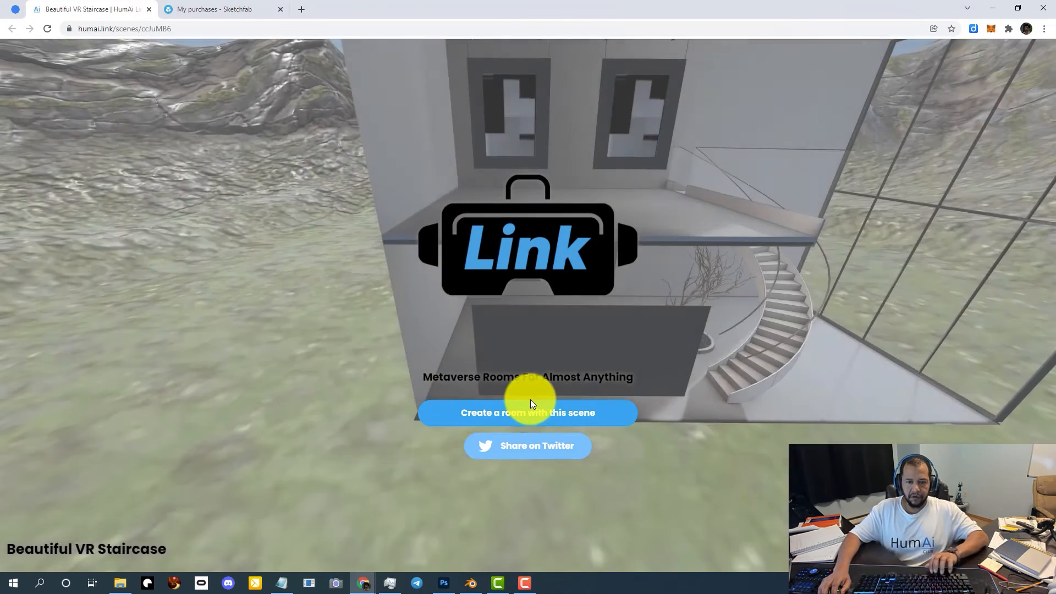
Create a room with the published Beautiful VR Staircase scene and enter it.
left_click(582, 417)
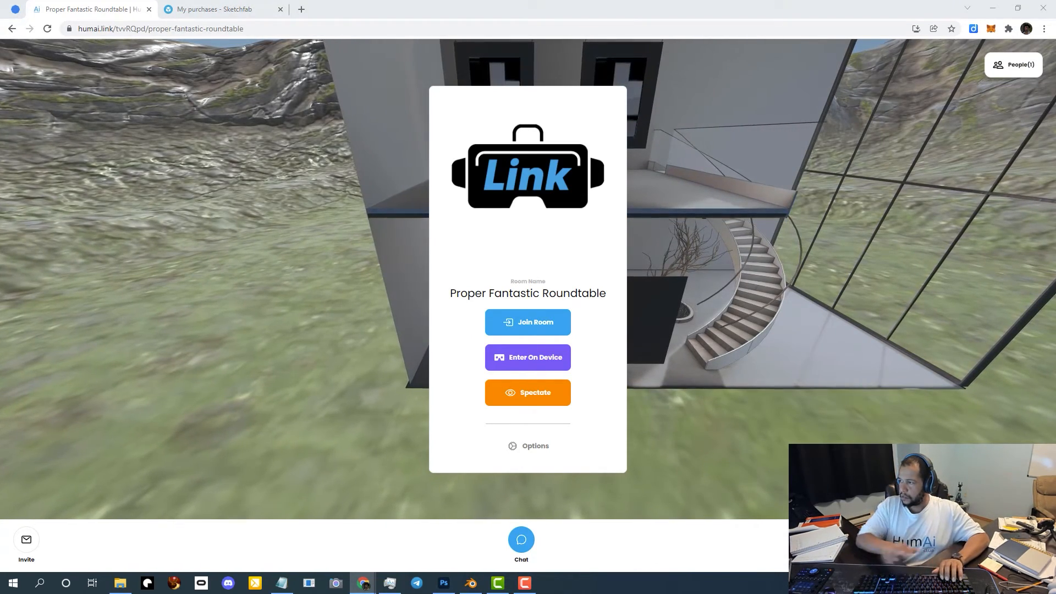
left_click(559, 330)
left_click(556, 367)
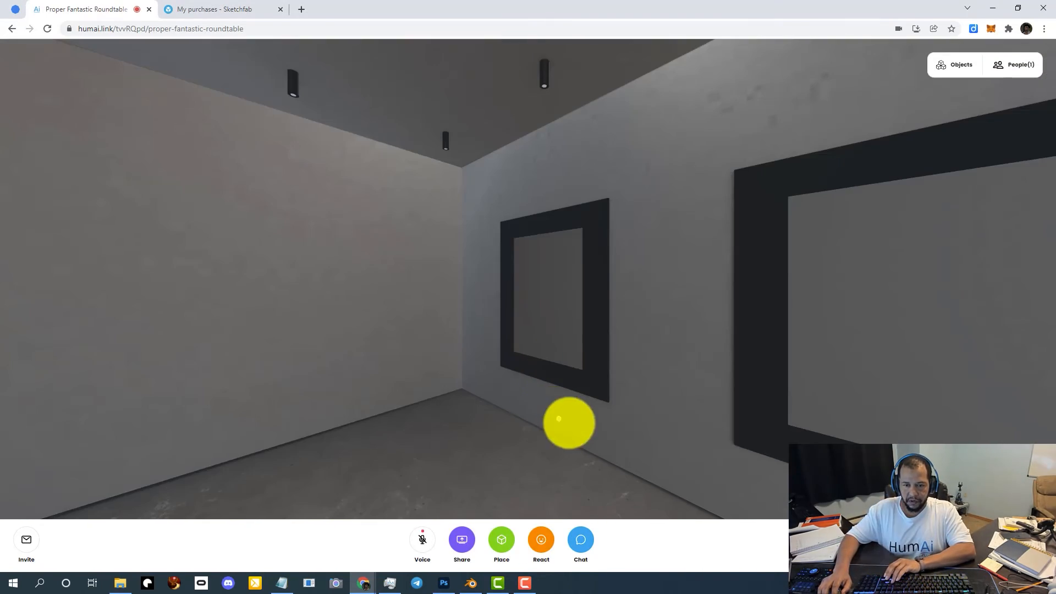
Walk through the gallery room and inspect the framed walls, the tree planter, the floor and the staircase.
left_click_drag(569, 428, 1016, 474)
key("w")
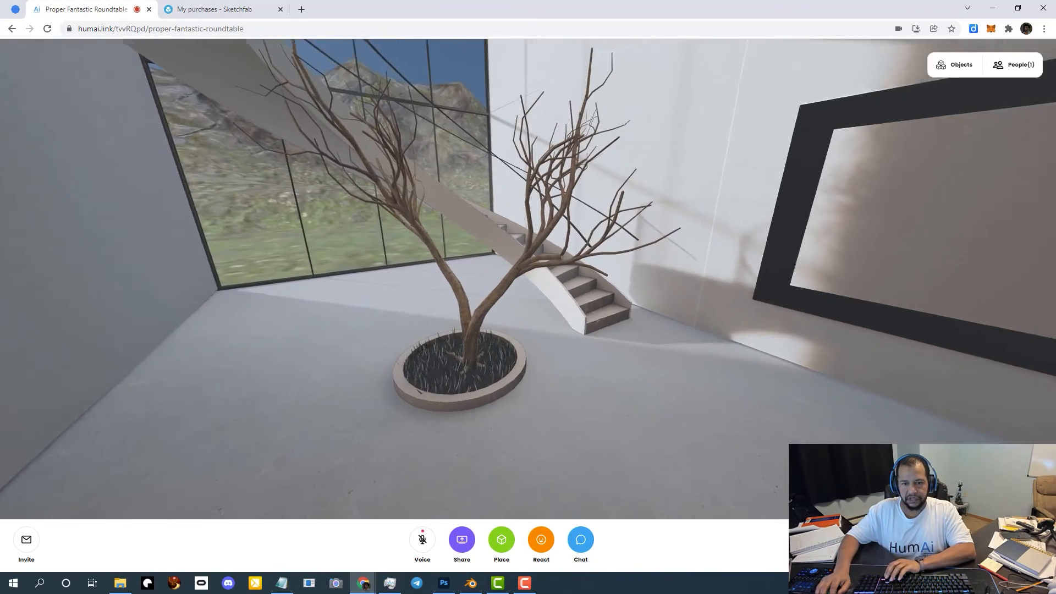
key("e")
key("e")
key("w")
key("q")
key("q")
key("e")
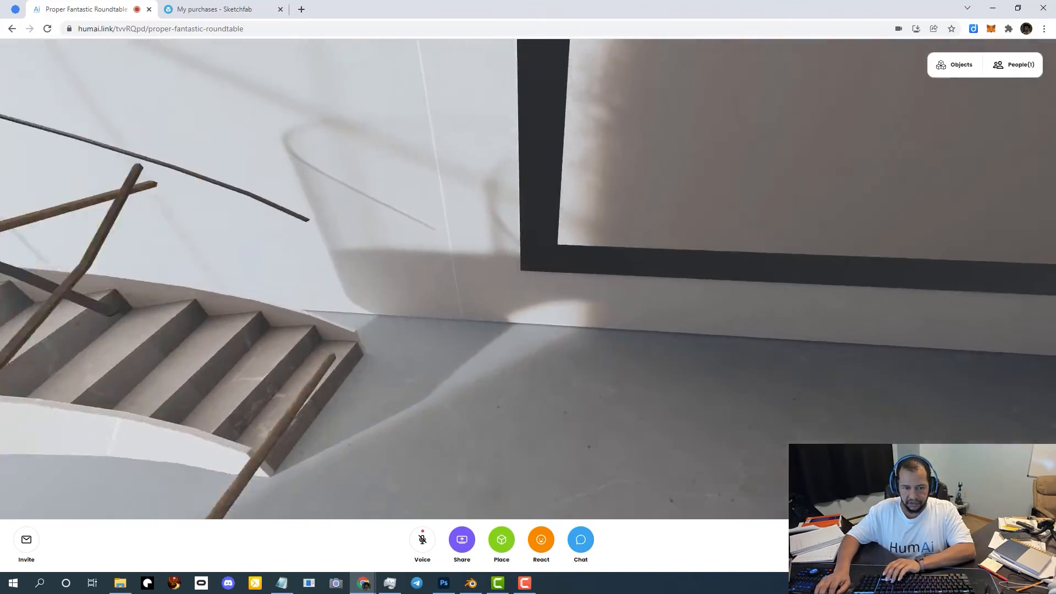
key("q")
key("w")
left_click_drag(1016, 474, 679, 484)
key("w")
key("w")
key("w")
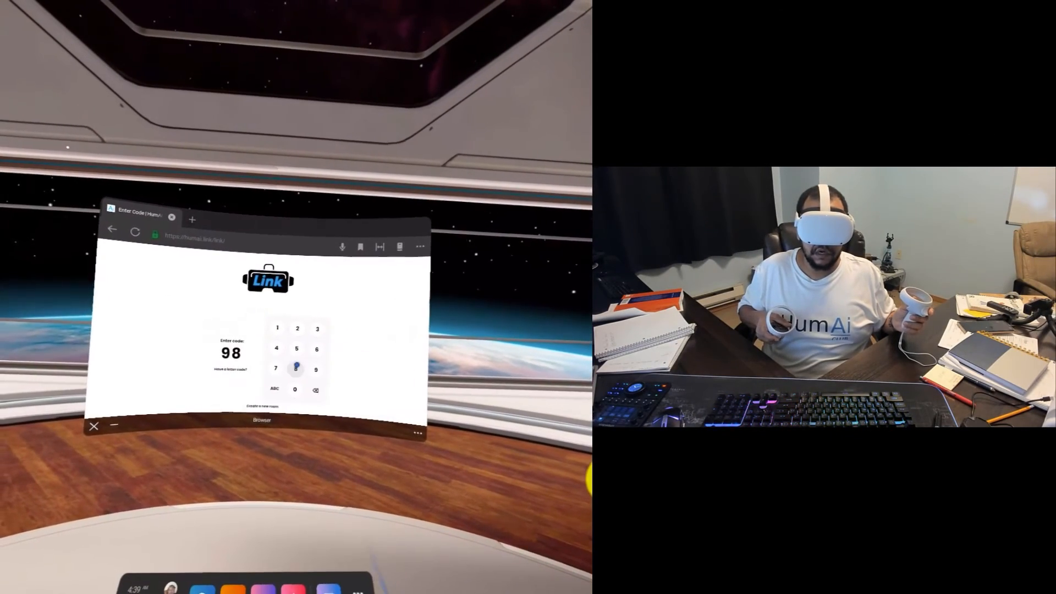
Complete the room's link code on the Link page in the VR headset's browser to open the room there.
left_click(297, 349)
left_click(295, 389)
left_click(277, 327)
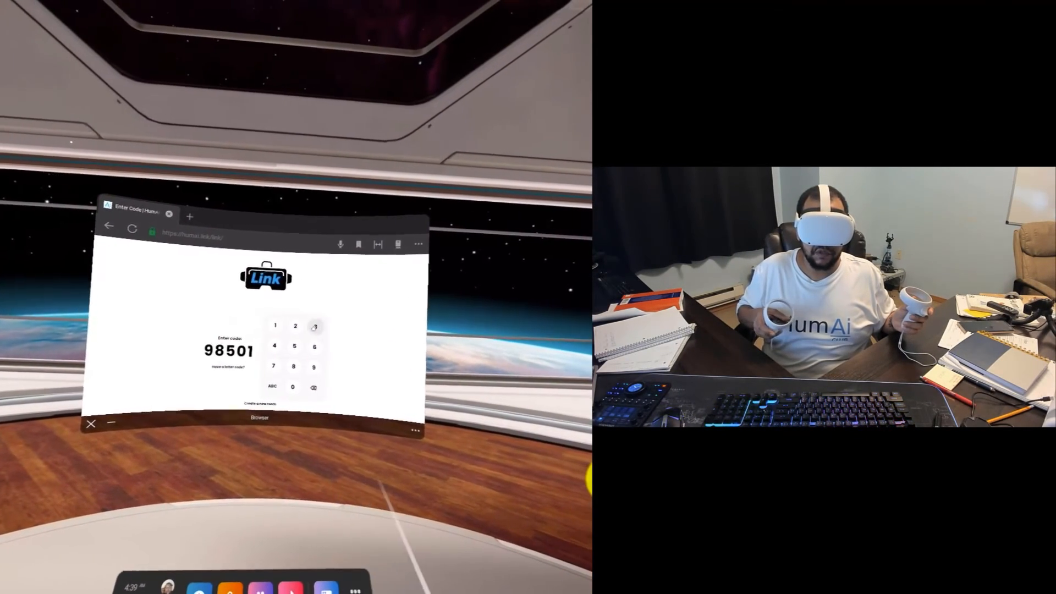
left_click(314, 327)
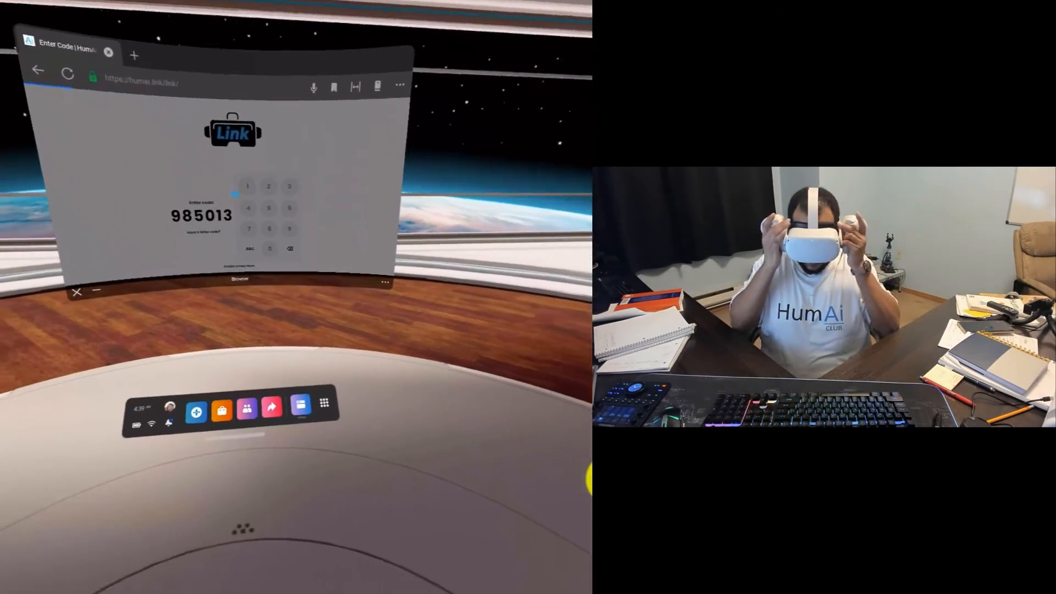